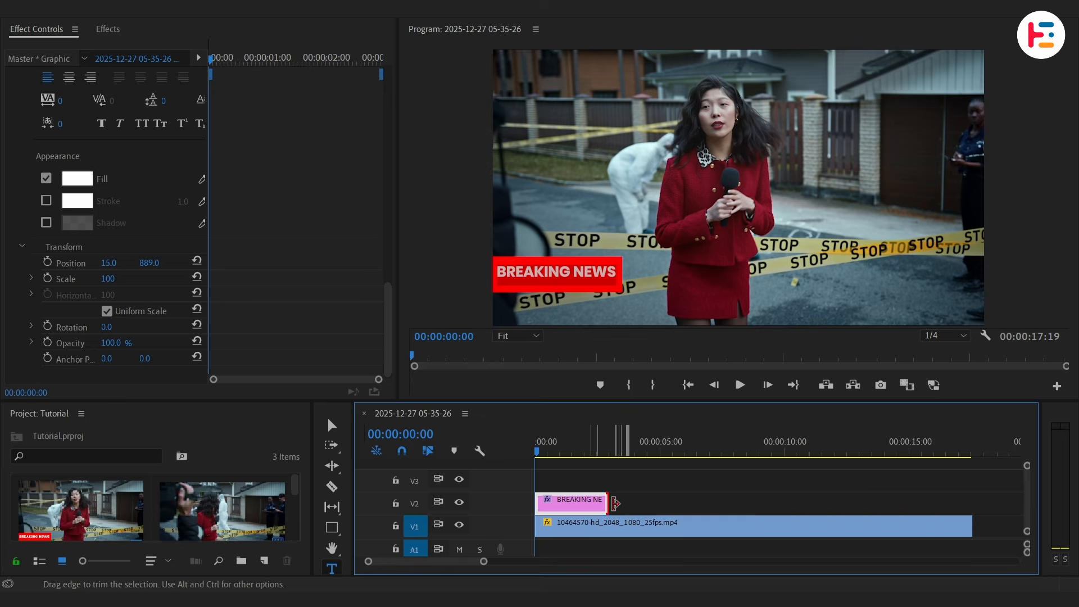
Step: Extend the BREAKING NEWS graphic to the full length of the video clip and duplicate it onto track V3
drag(615, 503, 971, 503)
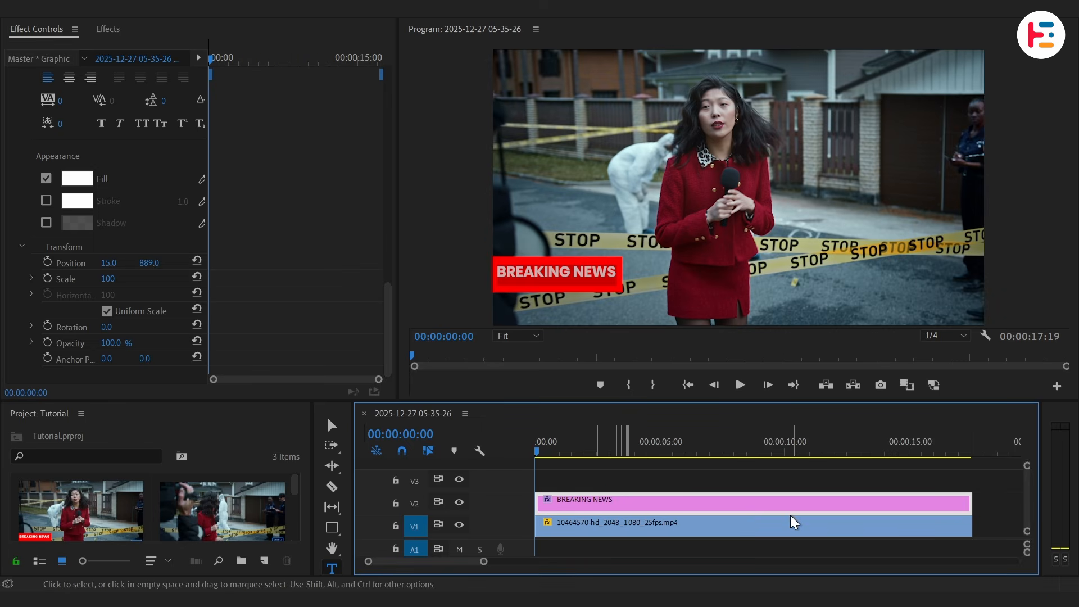
key(alt)
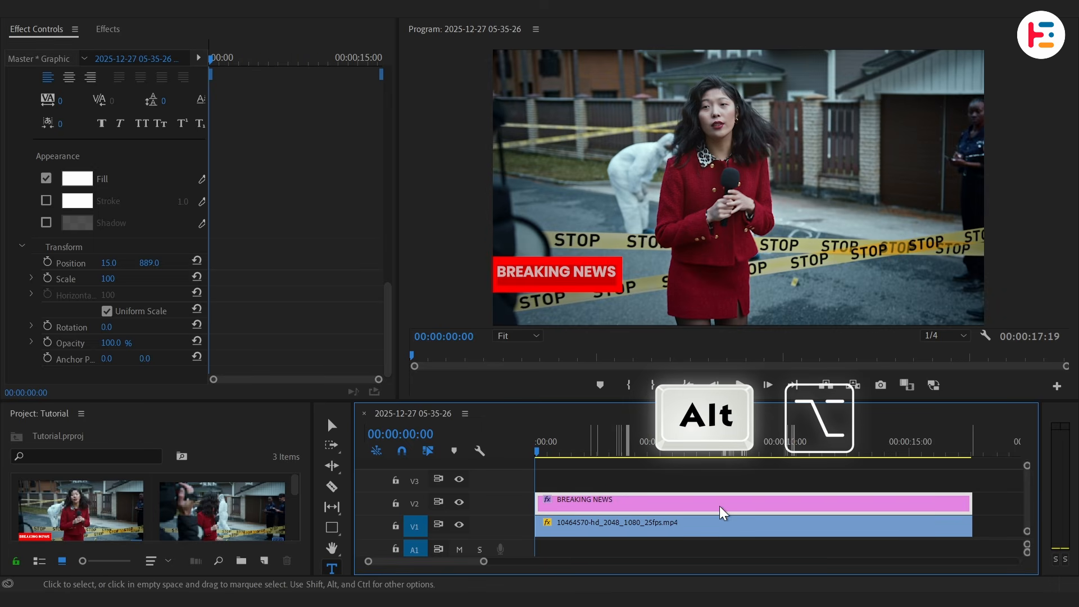
drag(720, 506, 702, 491)
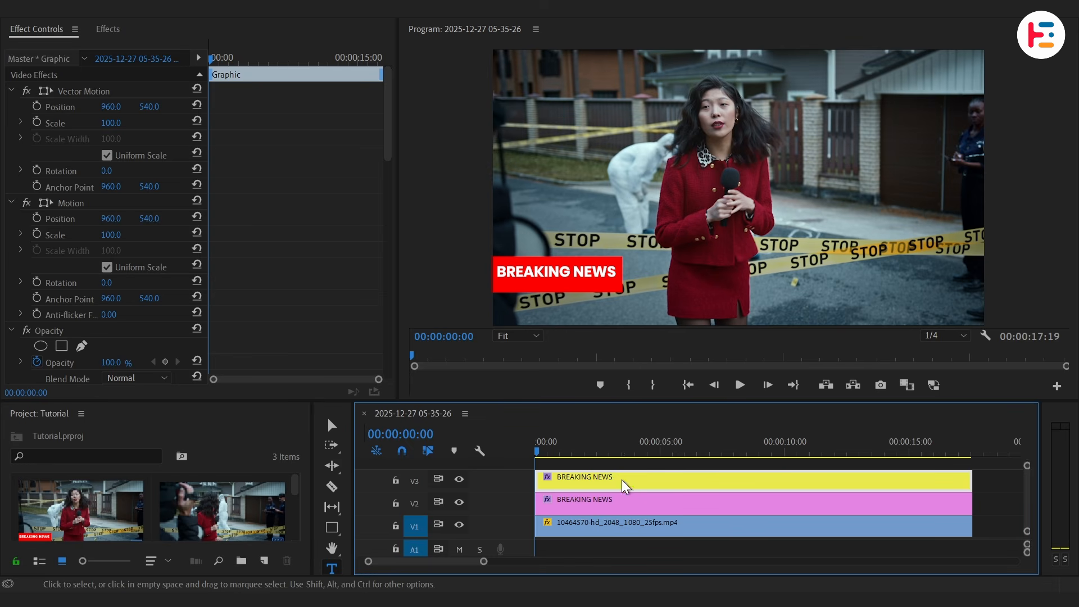
Step: In the V2 BREAKING NEWS graphic, stretch the red shape across the full frame width and fill it with white (FFFFFF)
click(634, 509)
key(v)
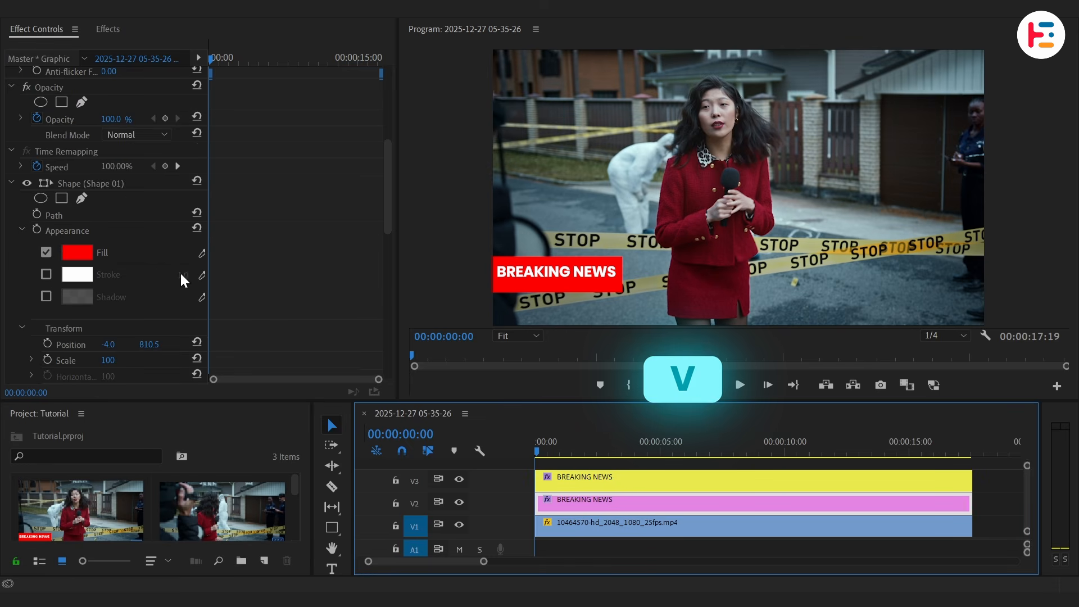
click(111, 189)
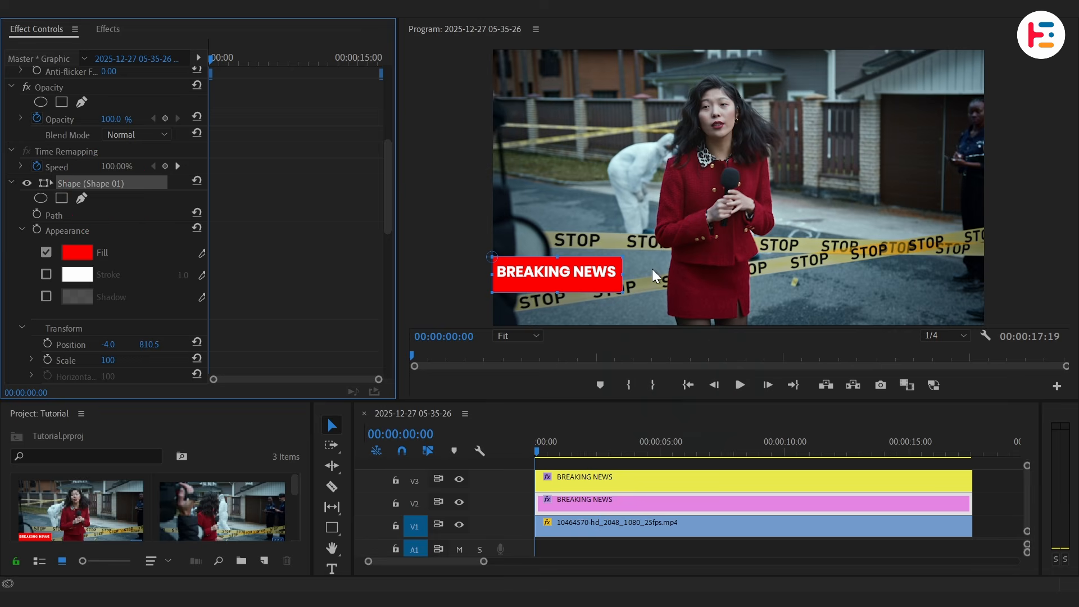
drag(622, 275, 979, 287)
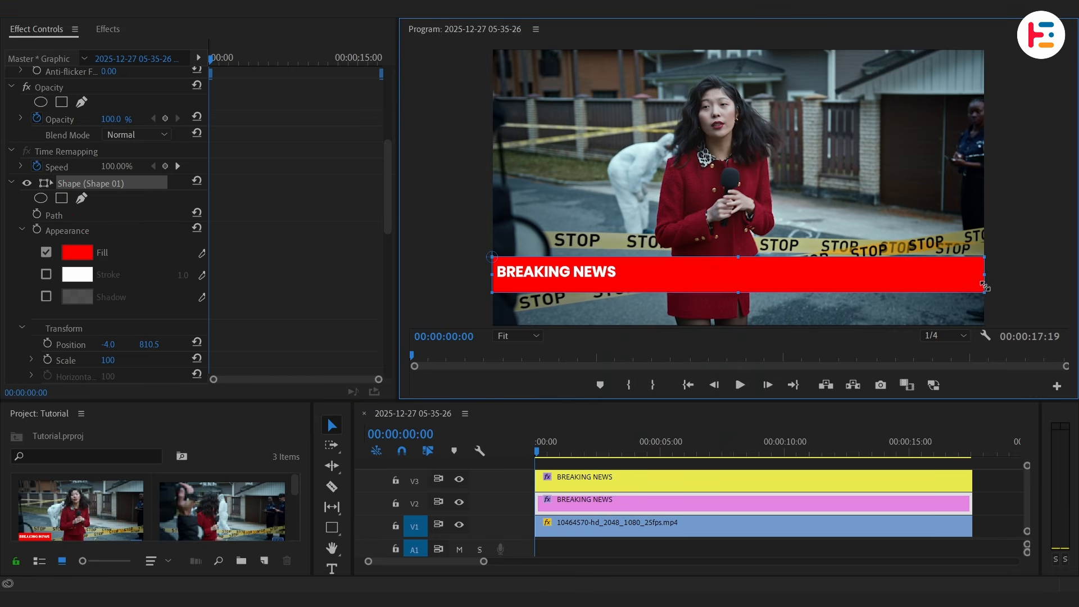
click(77, 252)
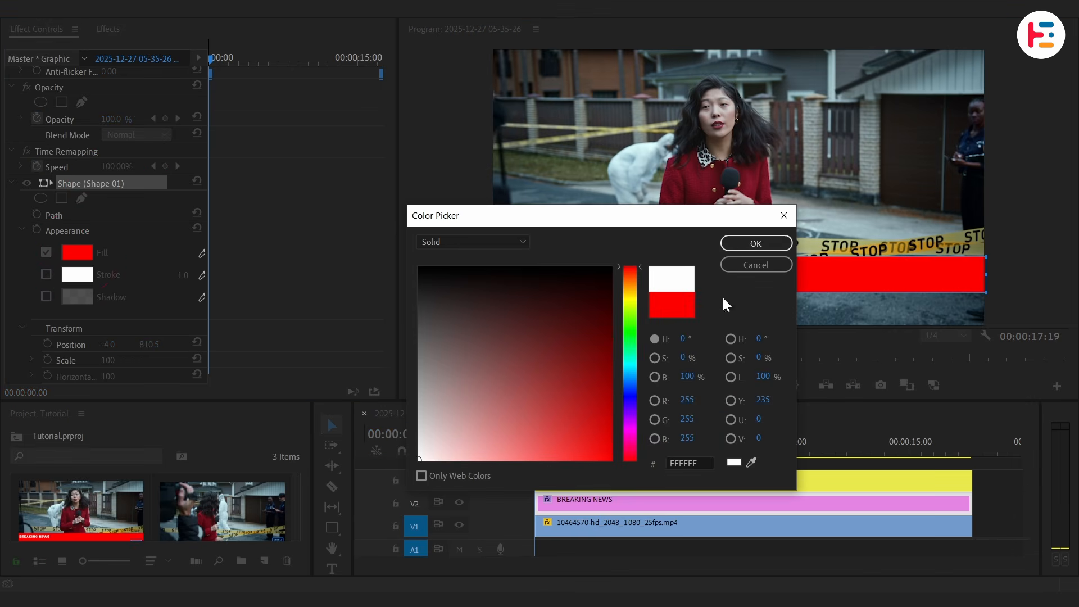
click(779, 244)
Step: Move the V2 graphic's BREAKING NEWS text layer right of the red box, to a horizontal position of 539
scroll(272, 217, down, 10)
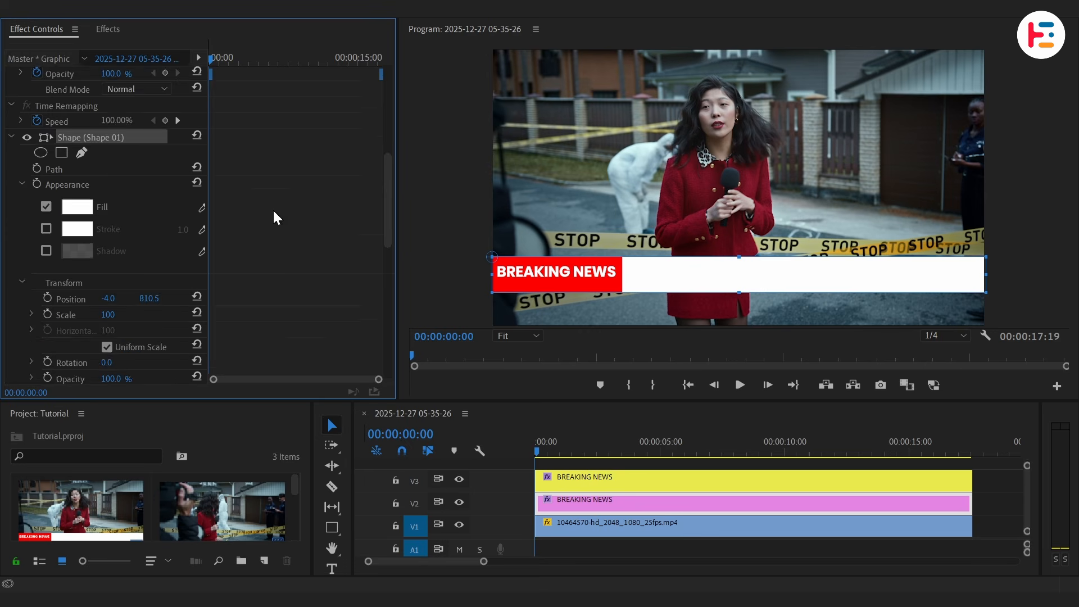
click(70, 149)
scroll(305, 212, down, 4)
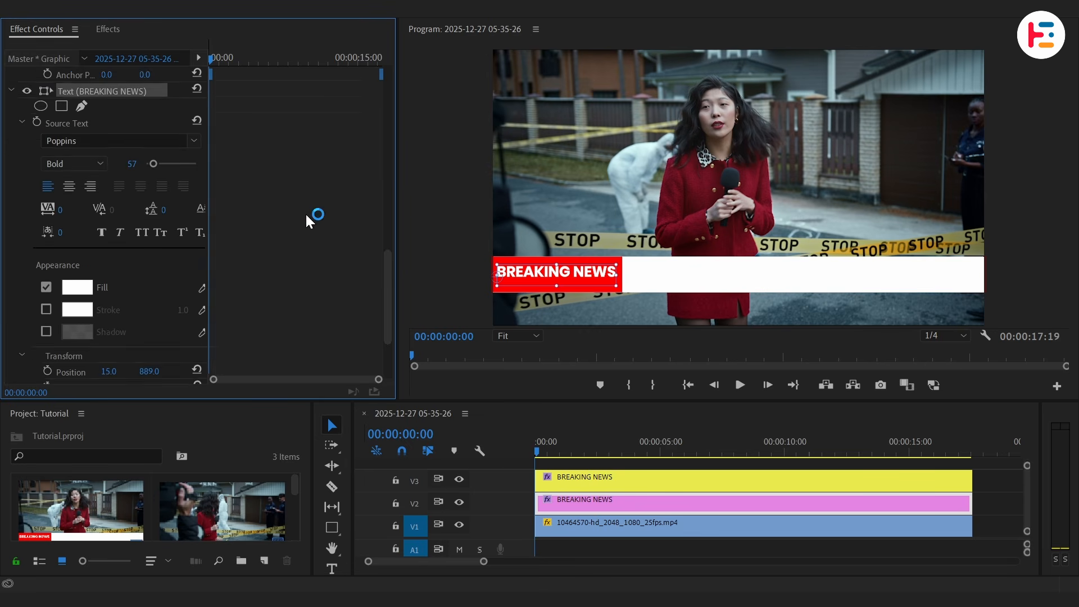
click(111, 325)
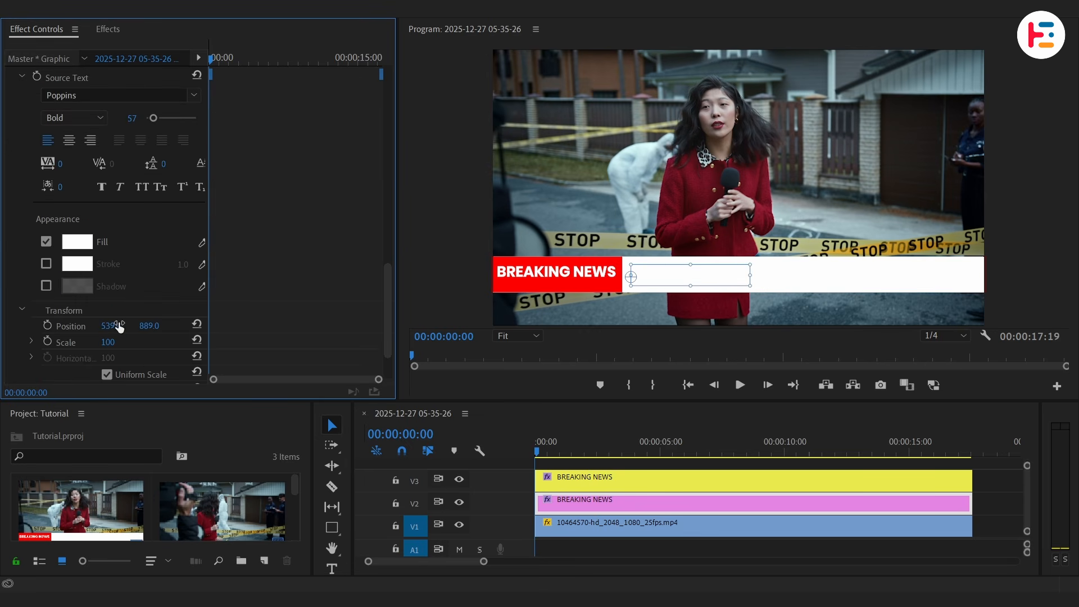
Step: Set the V2 text's fill to black (000000) and replace its wording with "SCRAWLING TEXT ANIMATION"
click(84, 239)
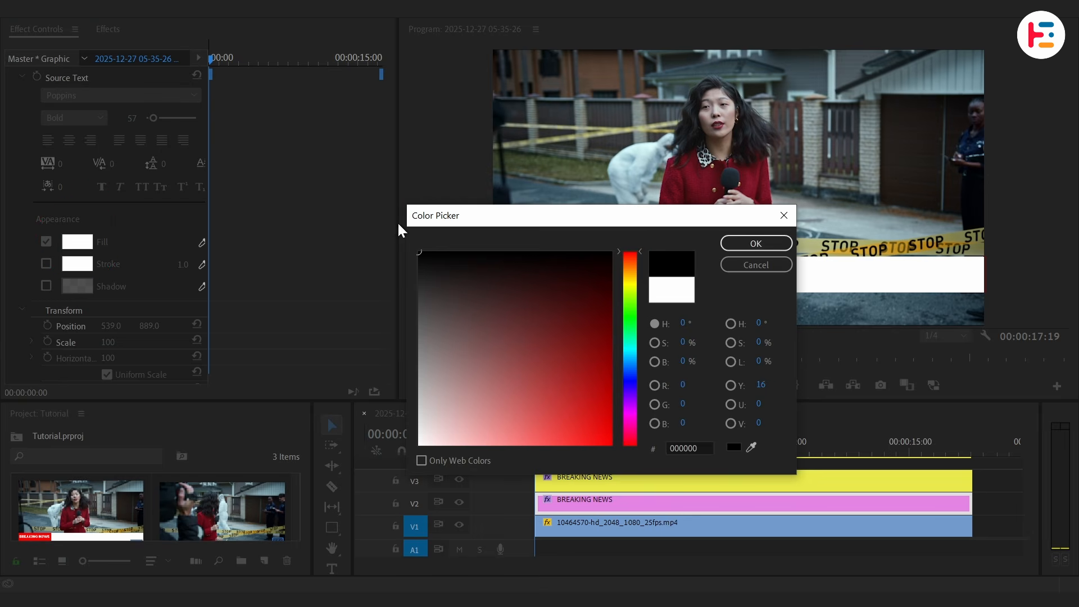
click(757, 243)
click(674, 274)
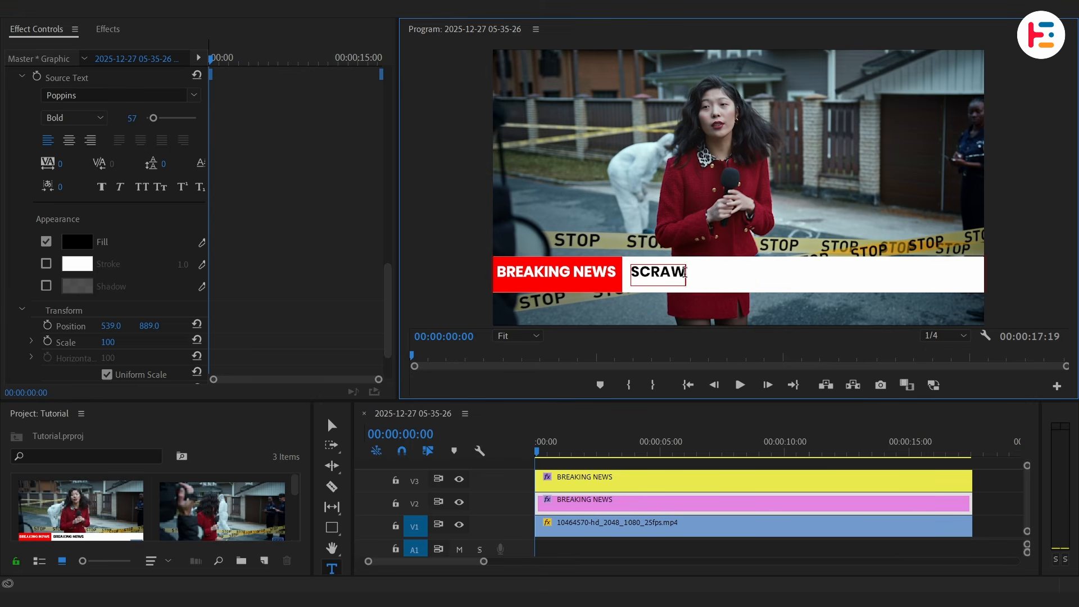
Step: Increase the SCRAWLING TEXT ANIMATION font size by 20 and lower the text to a vertical position of about 902
key(ctrl+a)
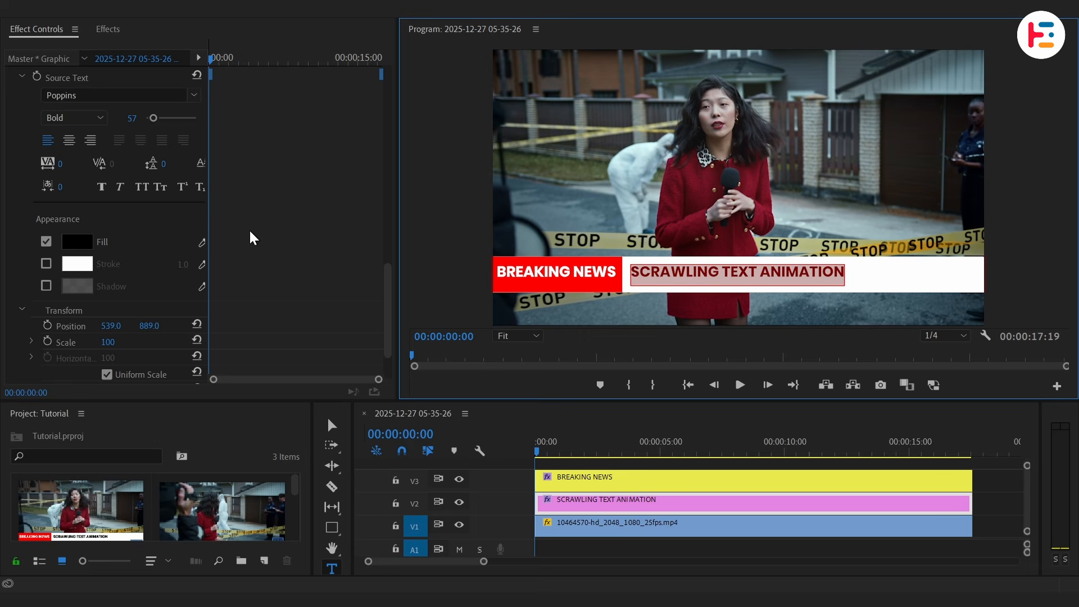
scroll(248, 228, up, 3)
click(124, 191)
key(shift+Up)
key(shift+Up)
scroll(157, 264, down, 3)
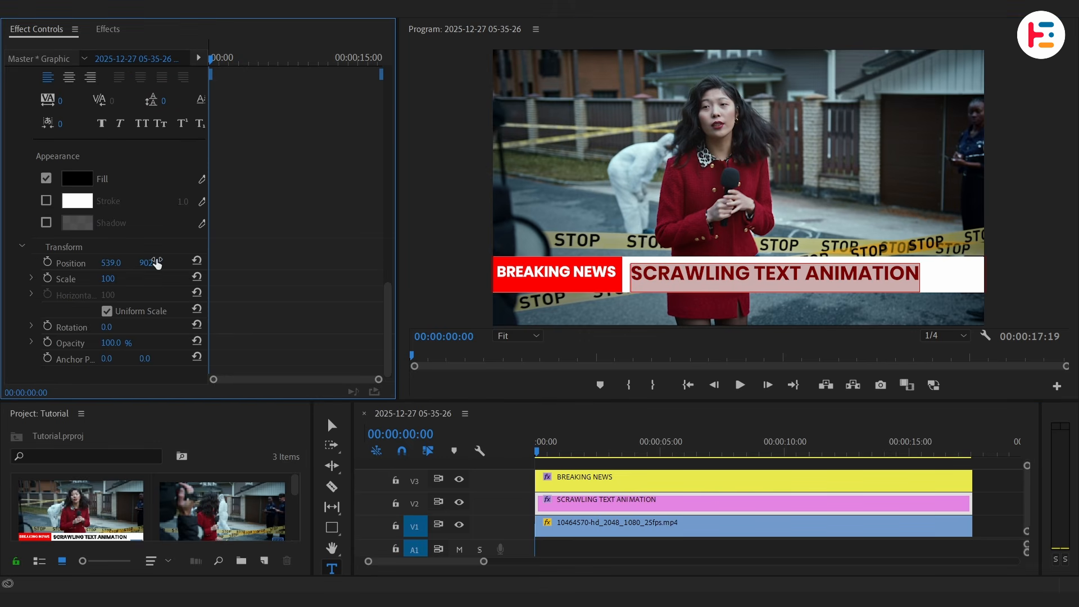
Step: Duplicate the SCRAWLING TEXT ANIMATION graphic onto track V4 and set the copy's Vector Motion vertical position to 683
click(697, 506)
key(alt)
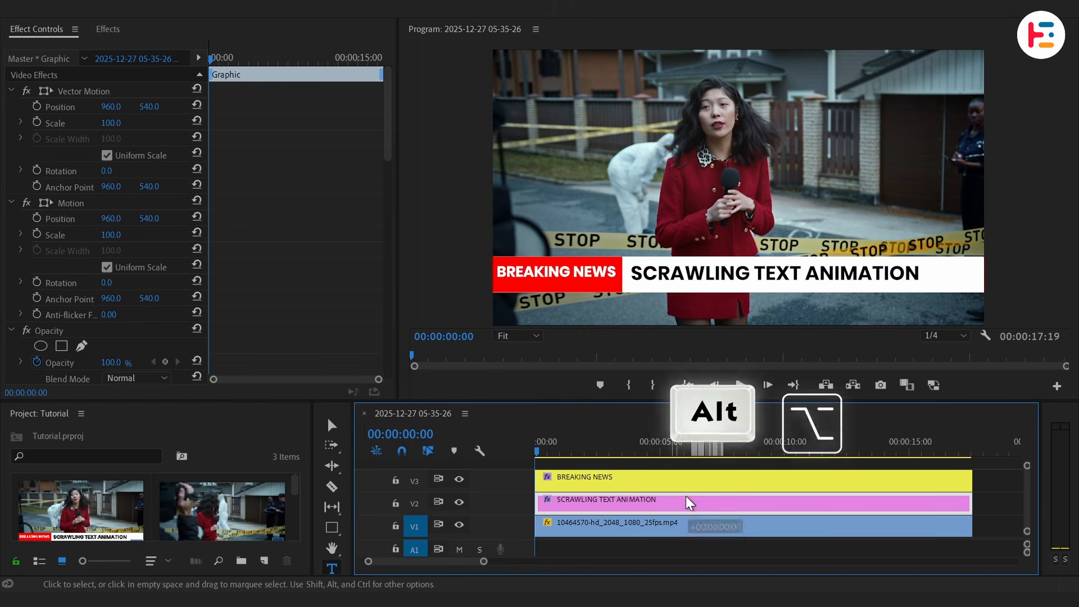
drag(686, 501, 690, 477)
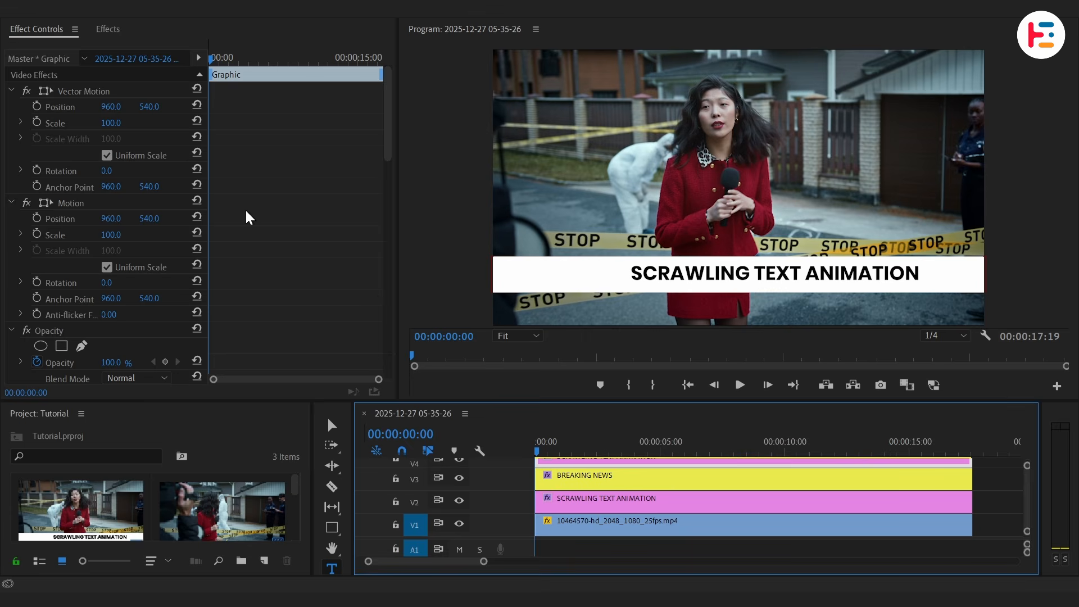
drag(153, 107, 234, 149)
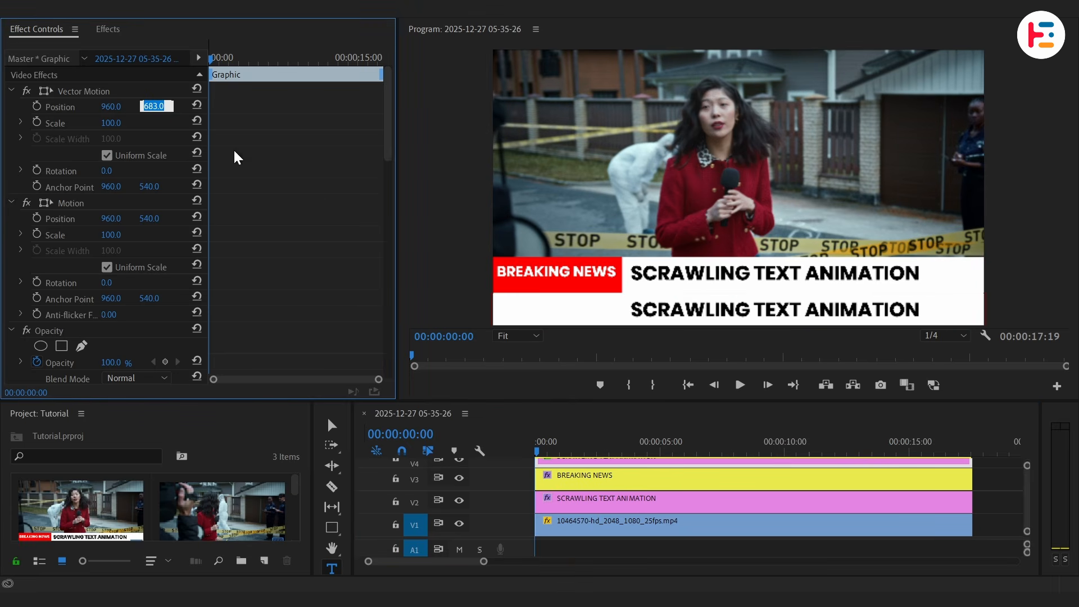
Step: Delete the text layer from the V4 copy, leaving only its white shape
scroll(275, 251, down, 5)
scroll(274, 251, down, 3)
click(113, 135)
key(Delete)
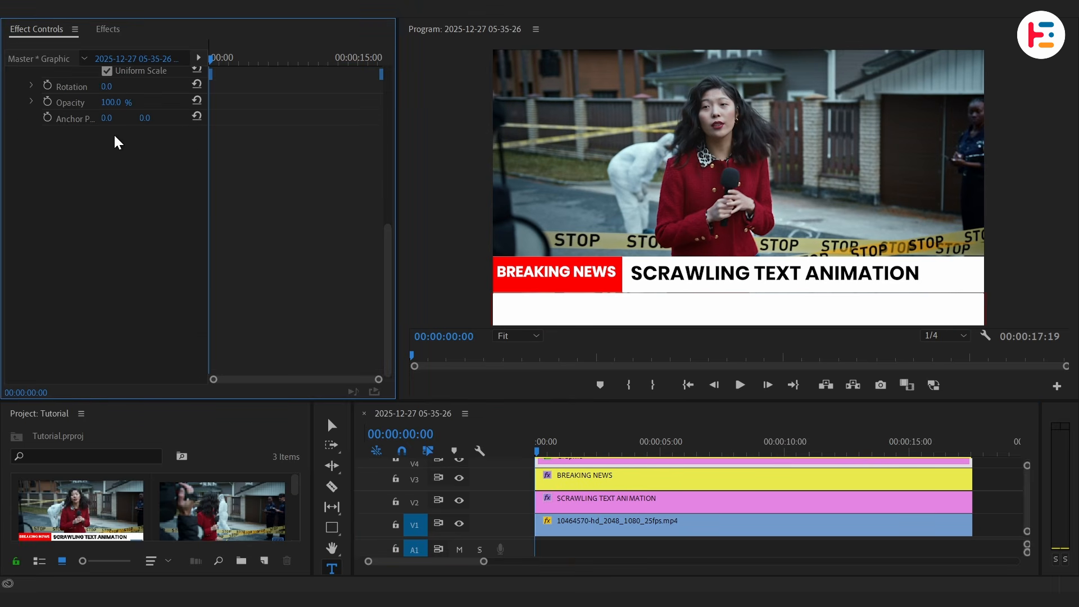
Step: Change the V4 shape's fill to a linear gradient and set its starting color stop to black (000000)
click(84, 170)
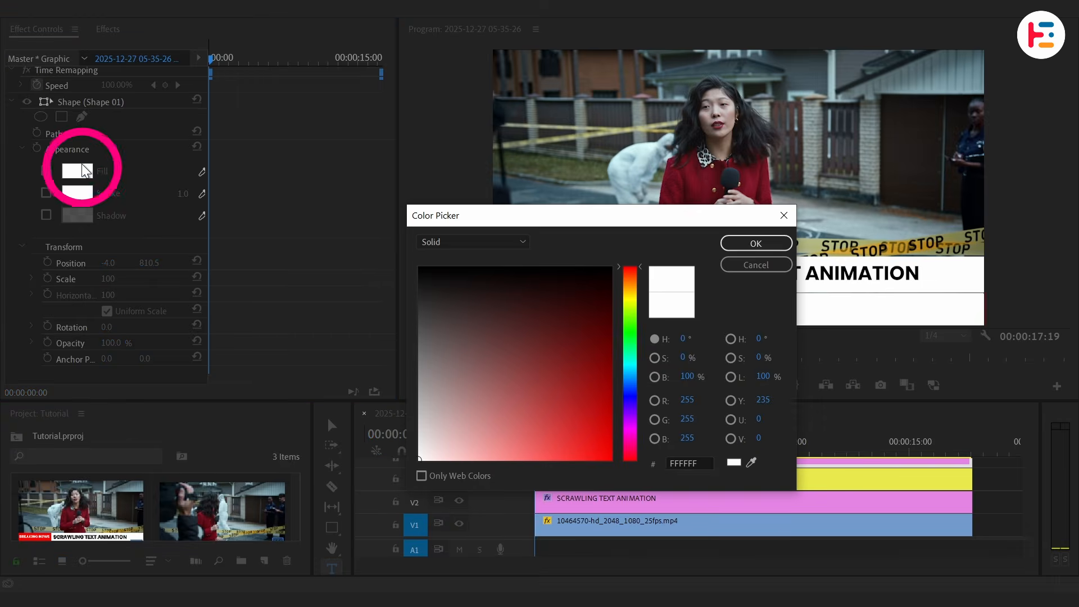
click(514, 241)
click(444, 273)
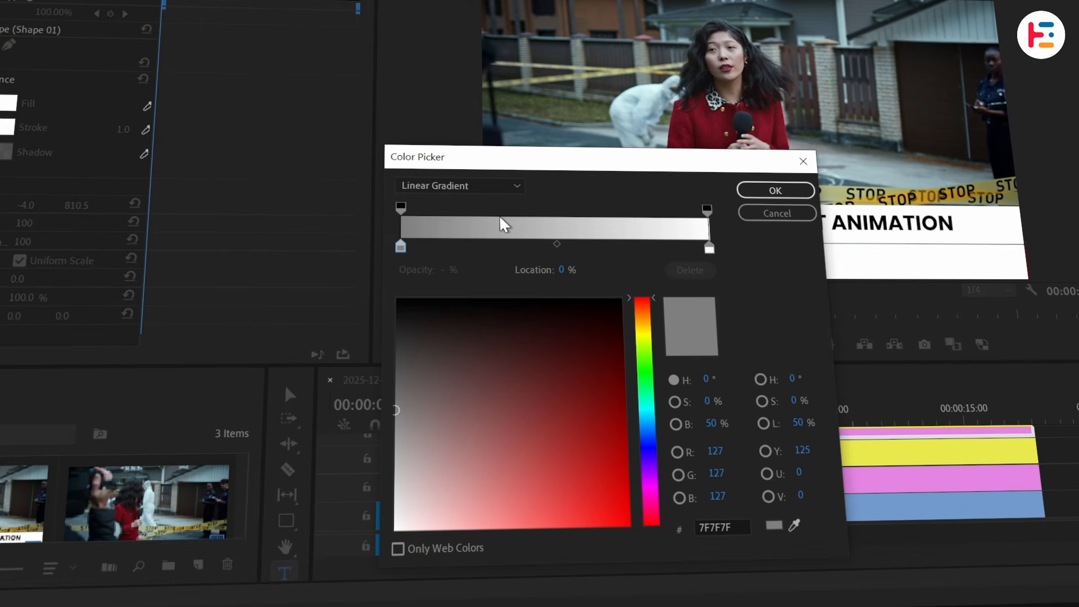
drag(412, 306, 362, 280)
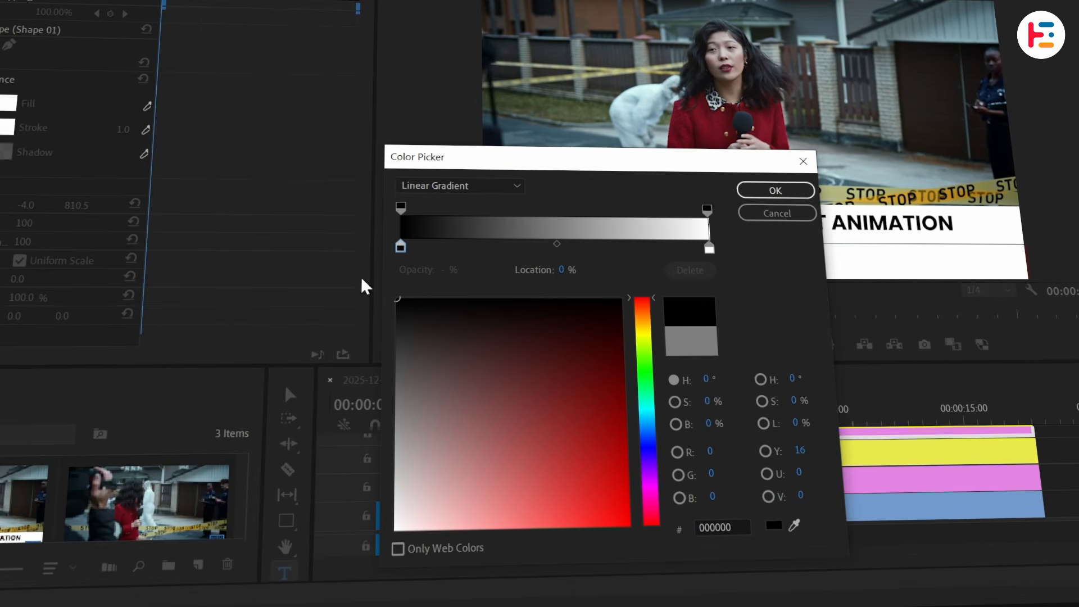
Step: Set the gradient's opacity stop at location 100% to 0% opacity and apply the fill
click(707, 211)
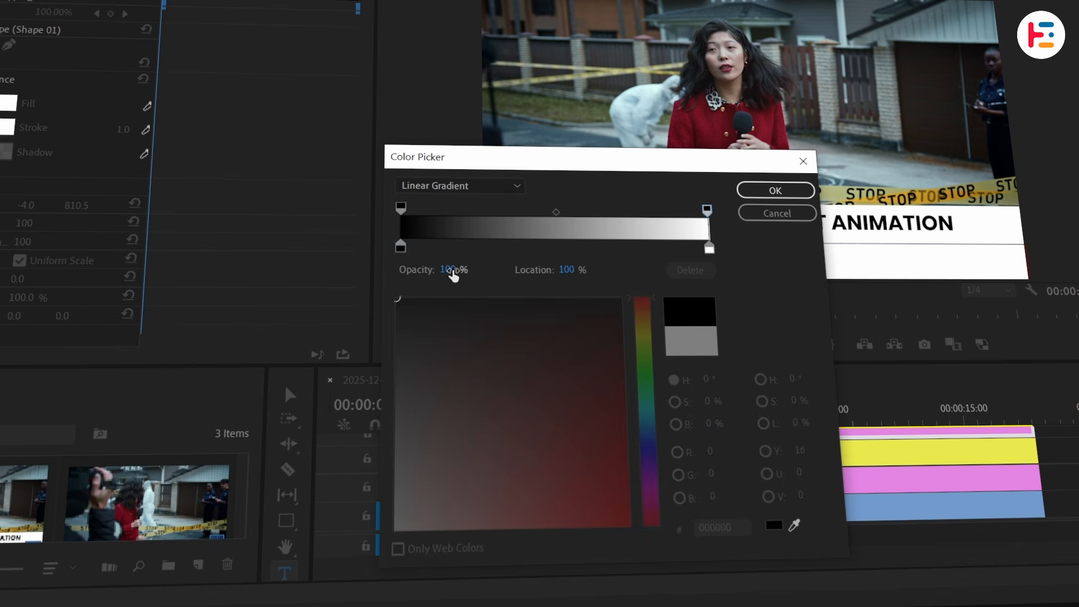
click(453, 270)
text(0)
key(Return)
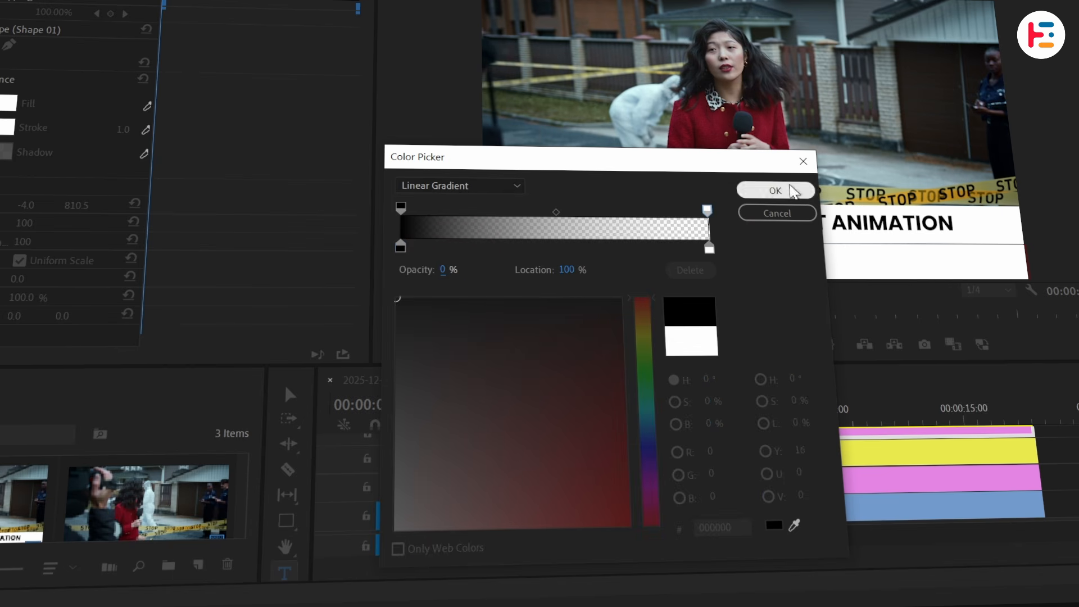
click(793, 191)
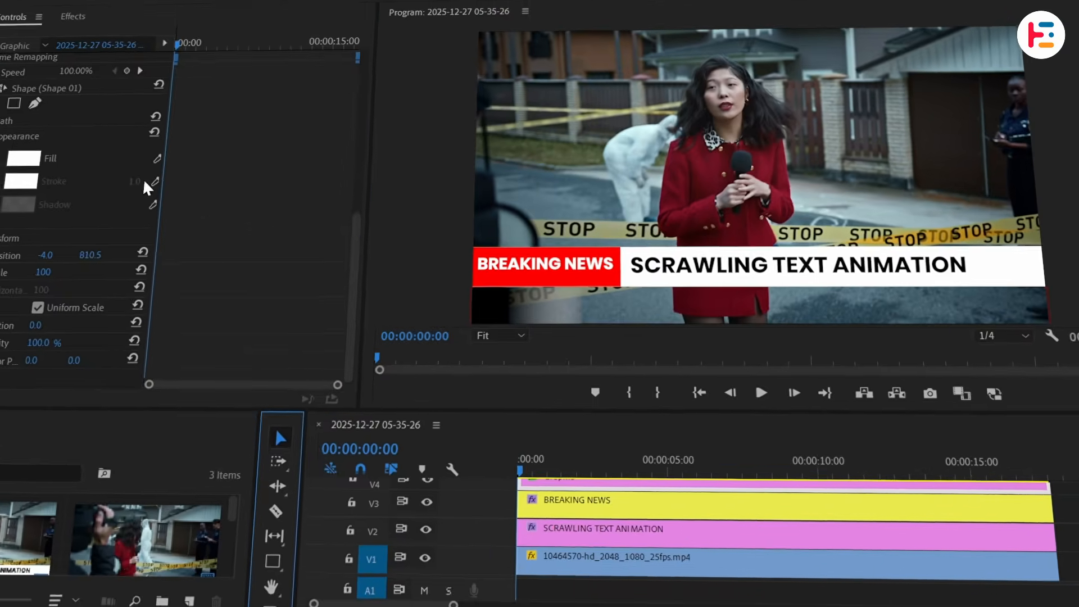
Step: Reposition the gradient handles in the preview so the black runs vertically from the frame's lower edge and fades upward beyond the white bar
key(v)
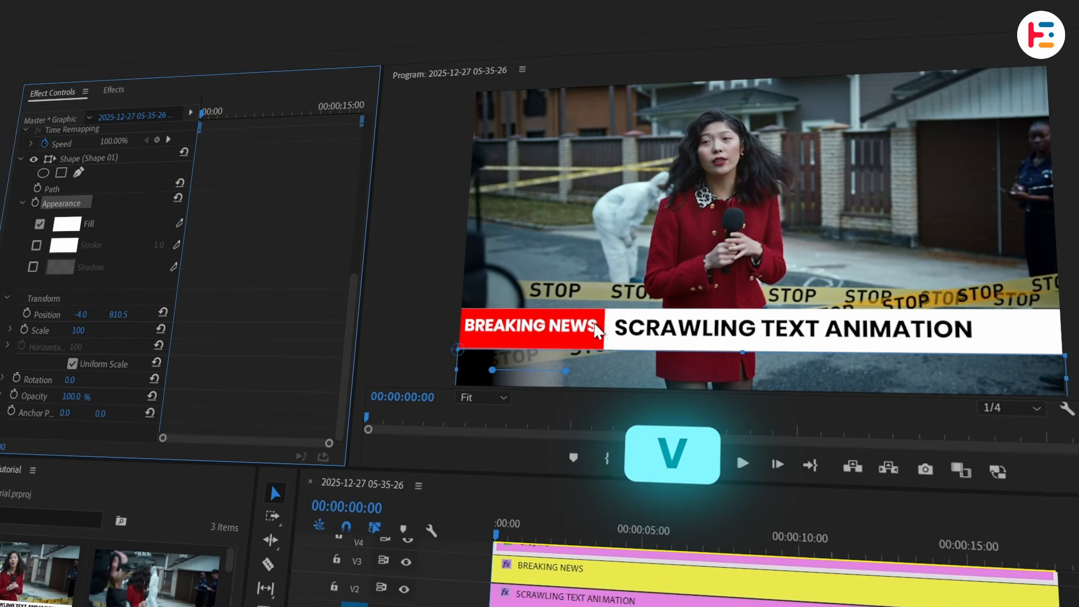
drag(565, 371, 776, 330)
drag(492, 370, 743, 389)
drag(774, 329, 744, 254)
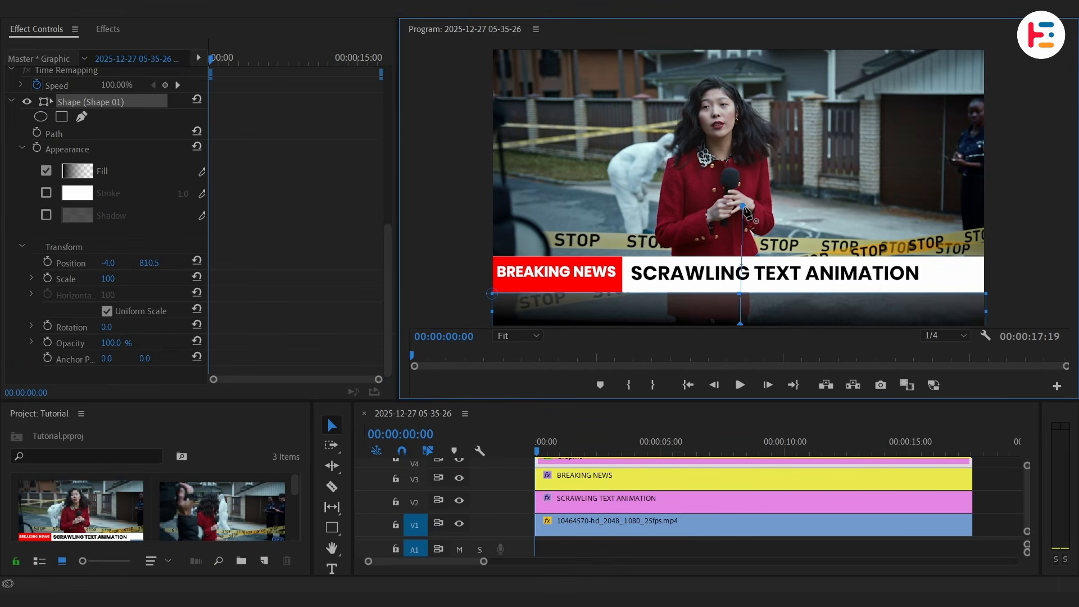
drag(744, 207, 741, 134)
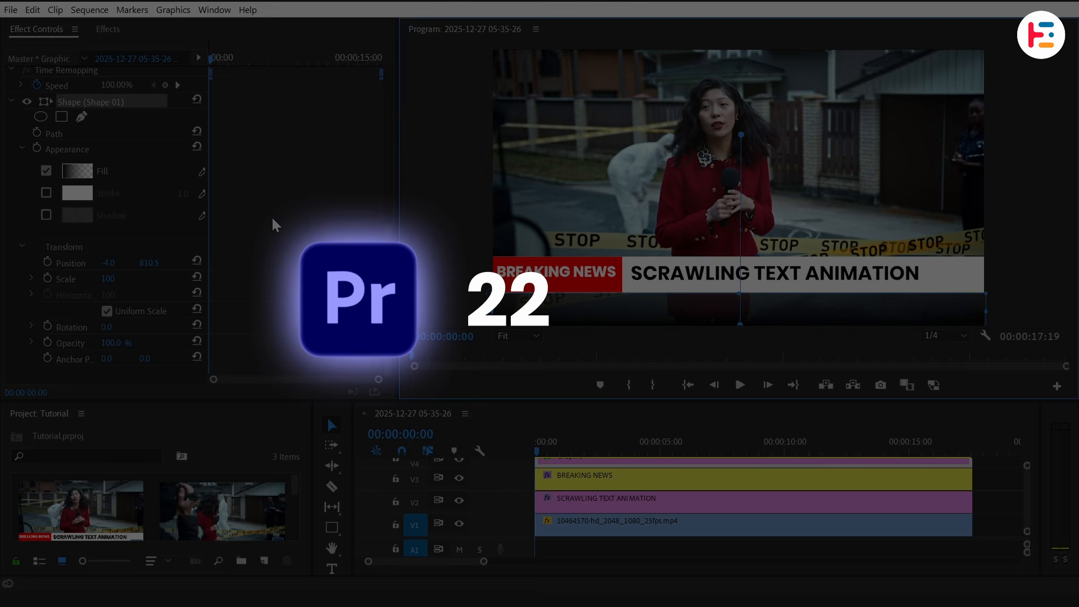
Step: Create a new legacy title named SCRAWLING TEXT
click(10, 9)
mouse_move(119, 25)
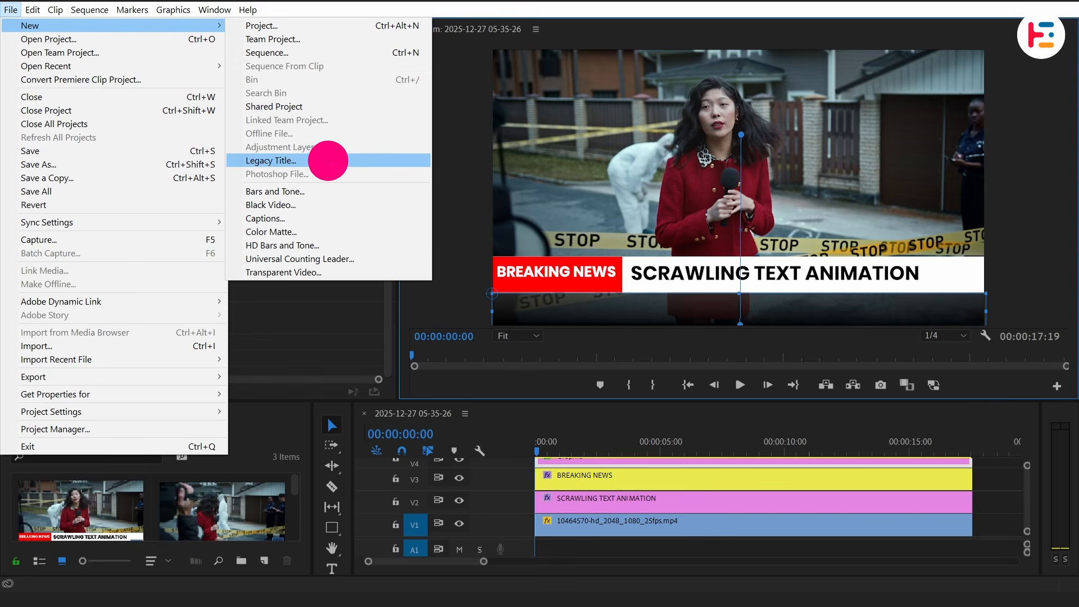
click(328, 161)
text(SCRAWLING)
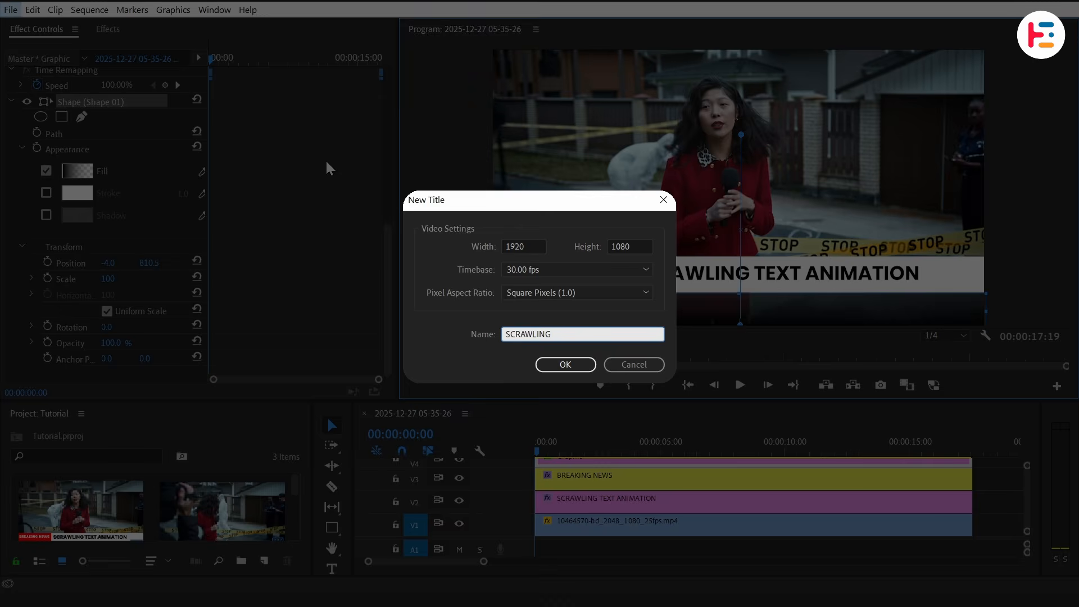
text( TEXT)
key(Return)
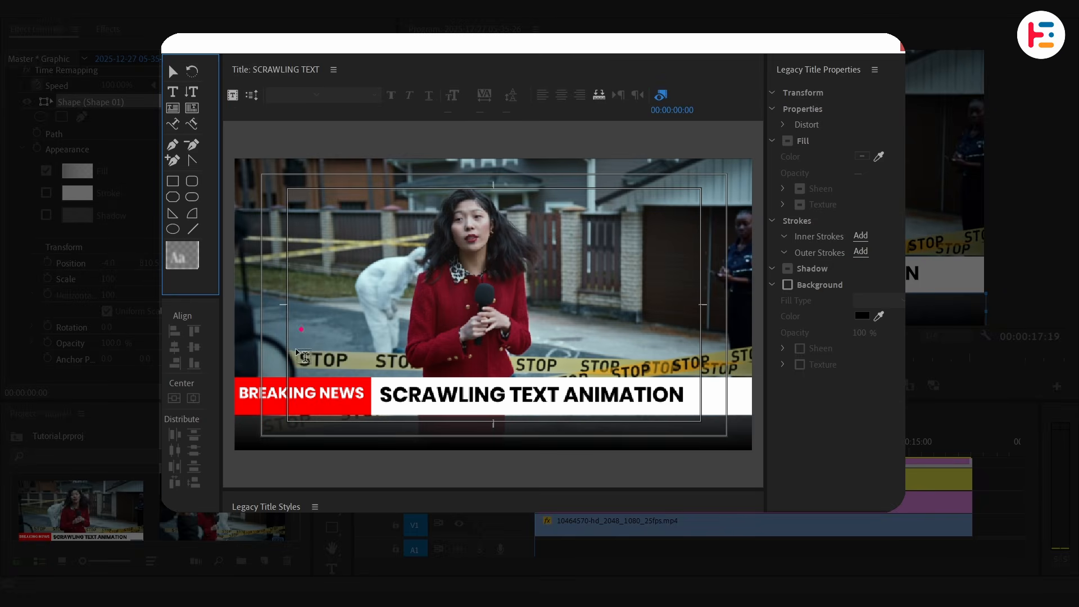
Step: Add a text line to the title above the news bar and replace its placeholder wording with the paragraph copied from NEWS.txt in Notepad
click(300, 328)
text(LKJLSKDJFLASFLKASLDFKJSKLJFKLASJDFLKJ)
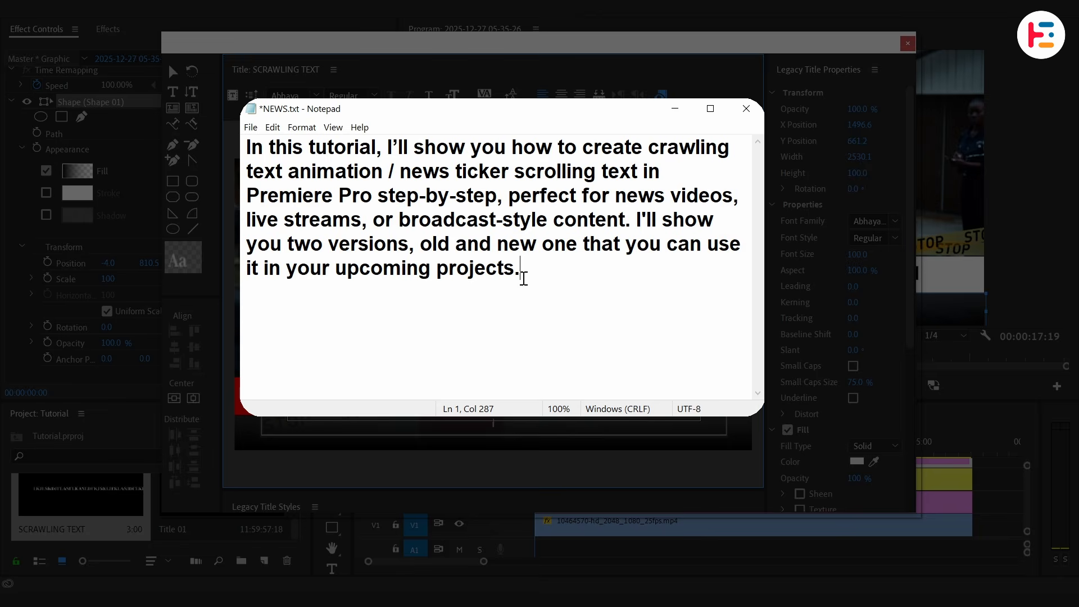
drag(531, 274, 242, 146)
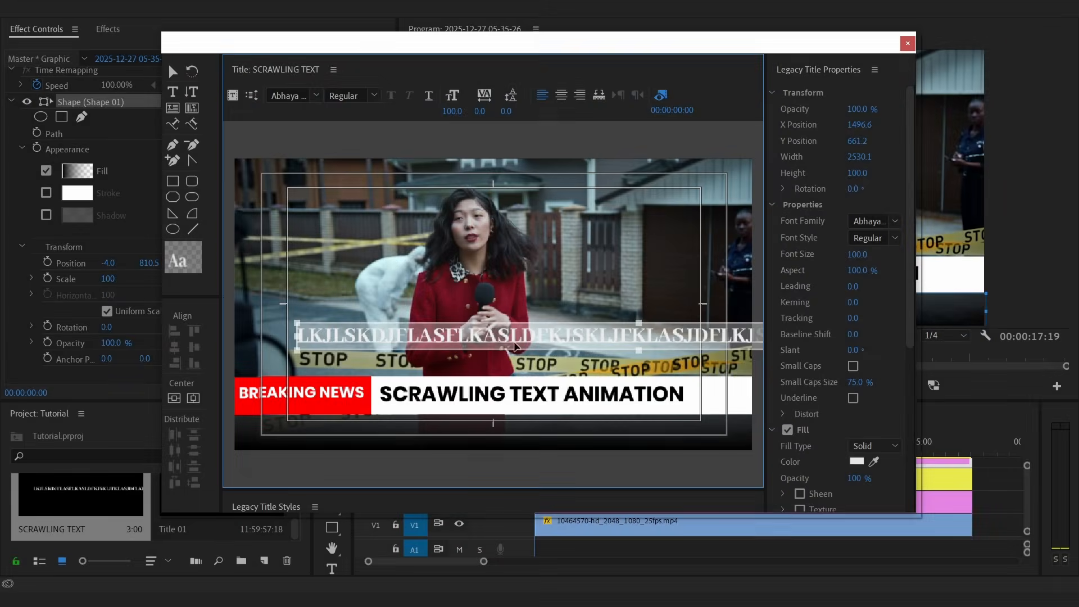
text(In this tutorial, I’ll show you how to create crawling text animation / news ticker scrolling text in Premiere Pro step-by-step, perfect for news videos, live streams, or broadcast-style content. I'll show you two versions, old and new one that you can use it in your upcoming projects.)
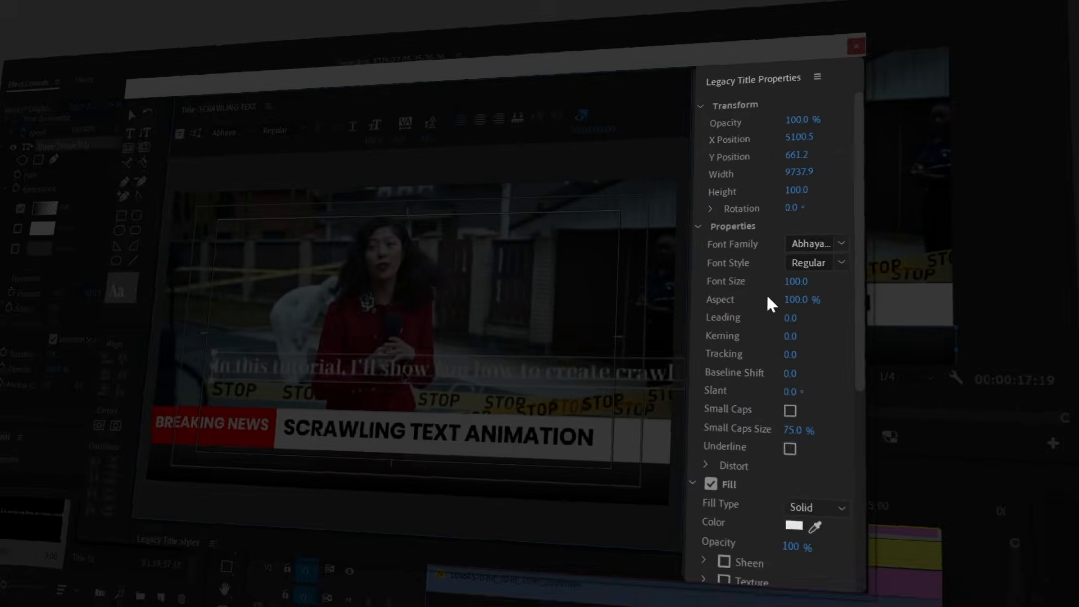
Step: Set the title text's font family to Poppins and its font style to Regular
click(868, 220)
scroll(844, 266, up, 3)
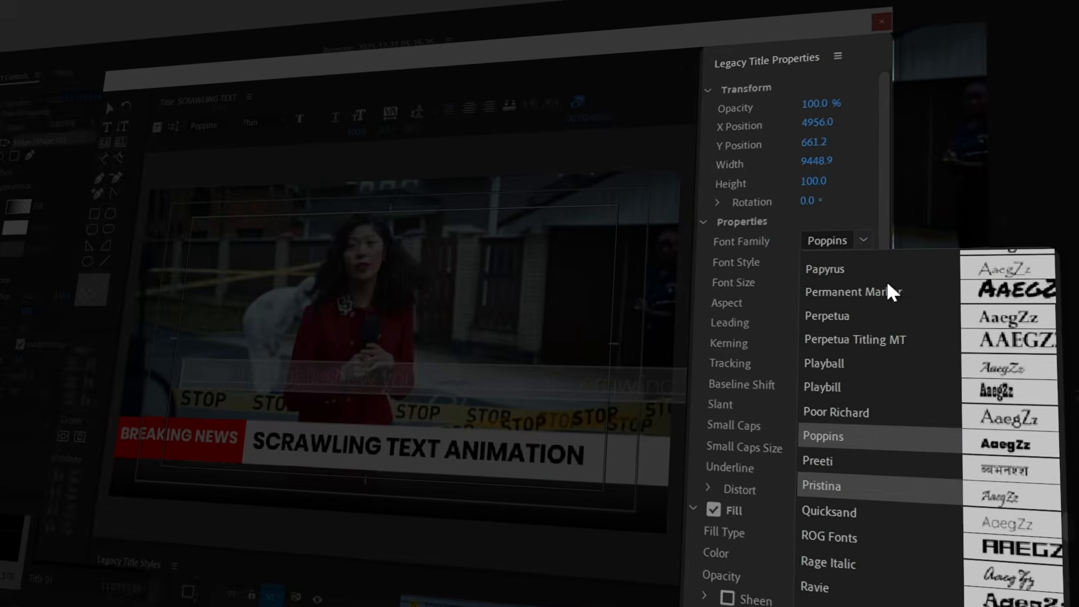
click(813, 417)
click(844, 265)
click(885, 261)
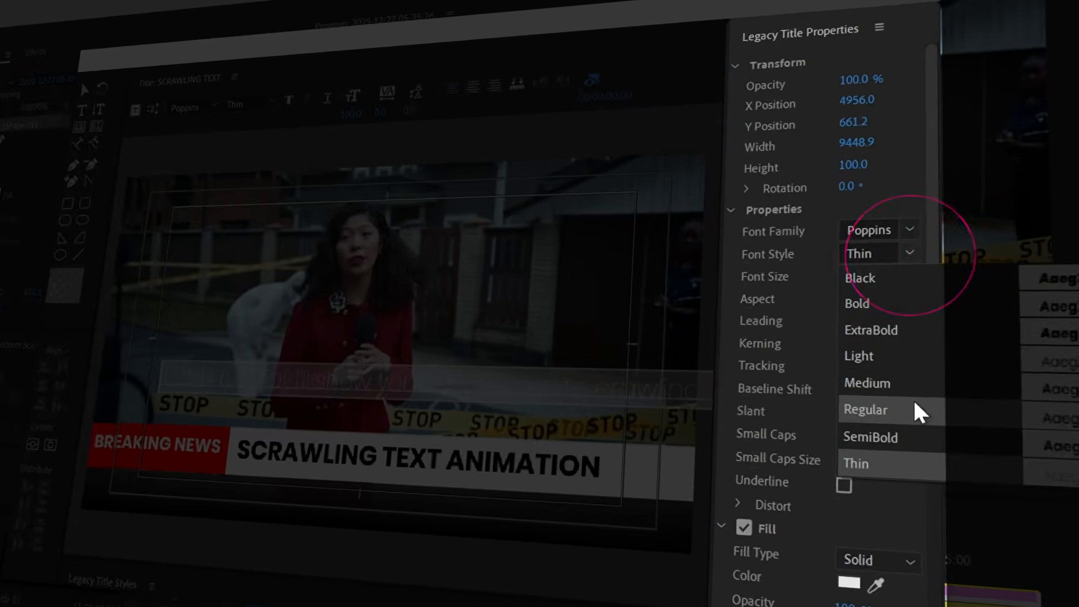
click(877, 342)
Step: Reduce the title text's font size to 60
click(877, 272)
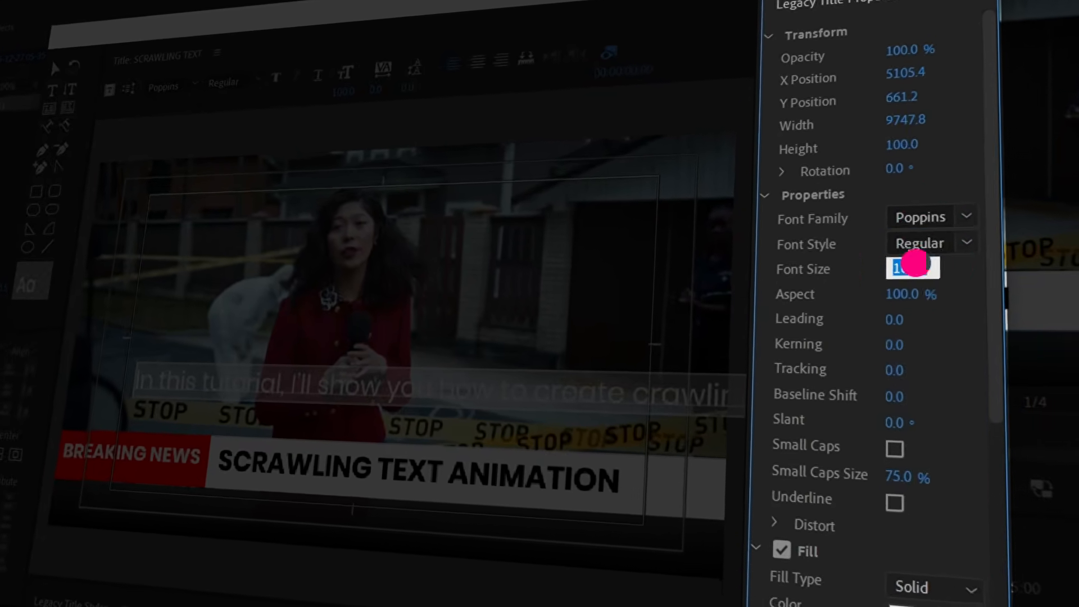
text(50)
key(Return)
drag(945, 263, 985, 289)
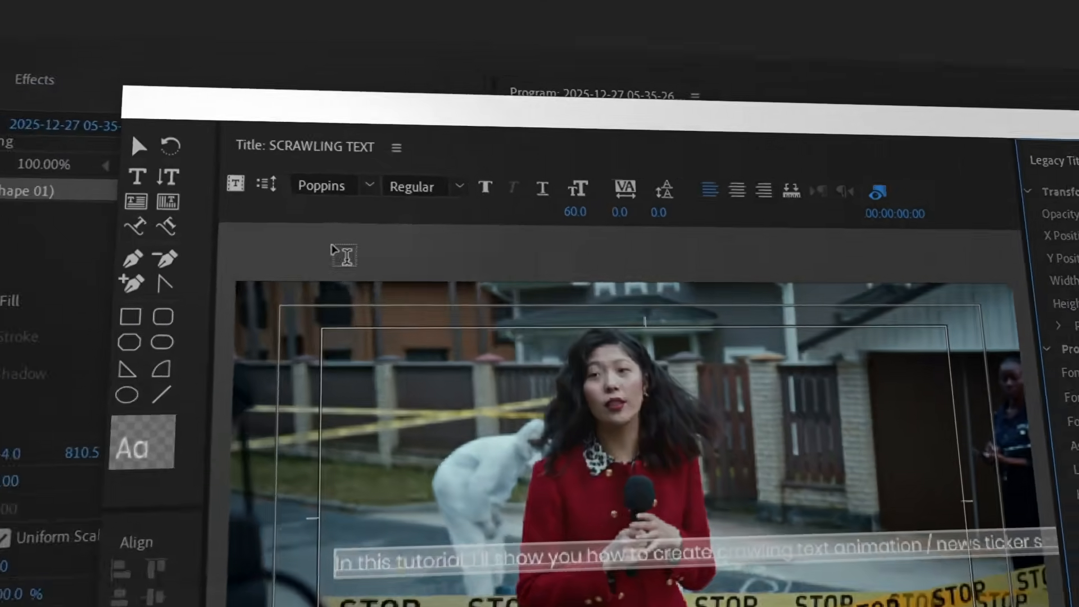
Step: Set the title type to Crawl Left in the Roll/Crawl Options and close the title editor
click(114, 77)
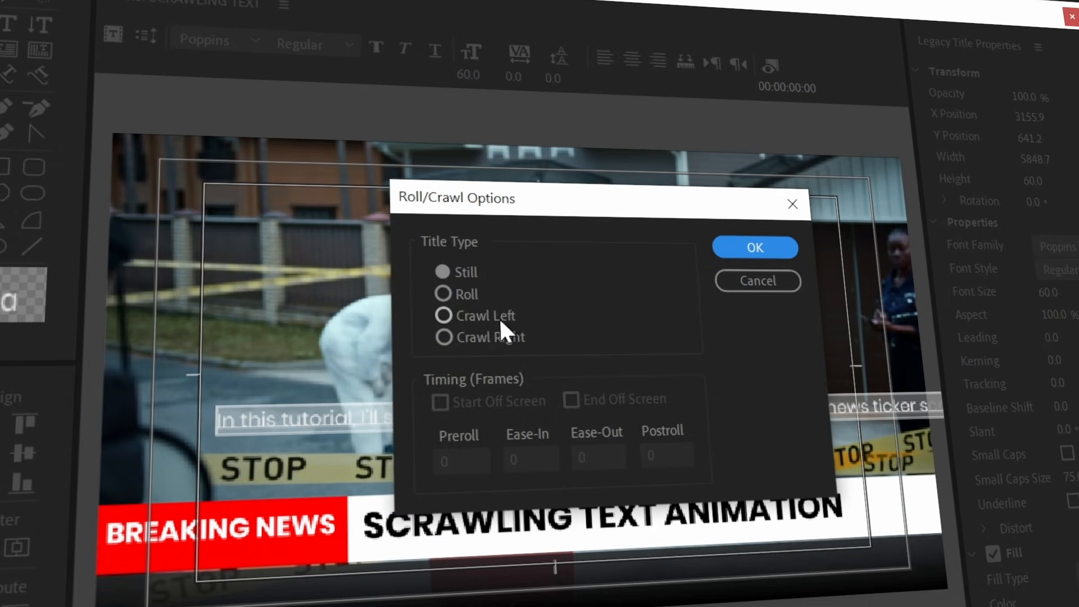
click(442, 291)
click(441, 314)
click(787, 249)
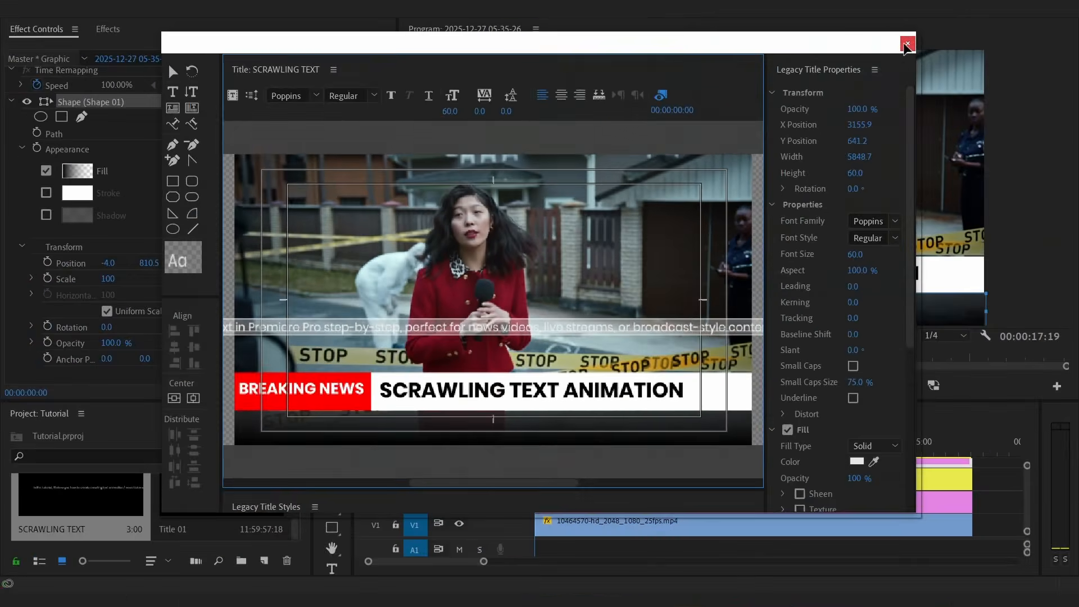
click(1055, 23)
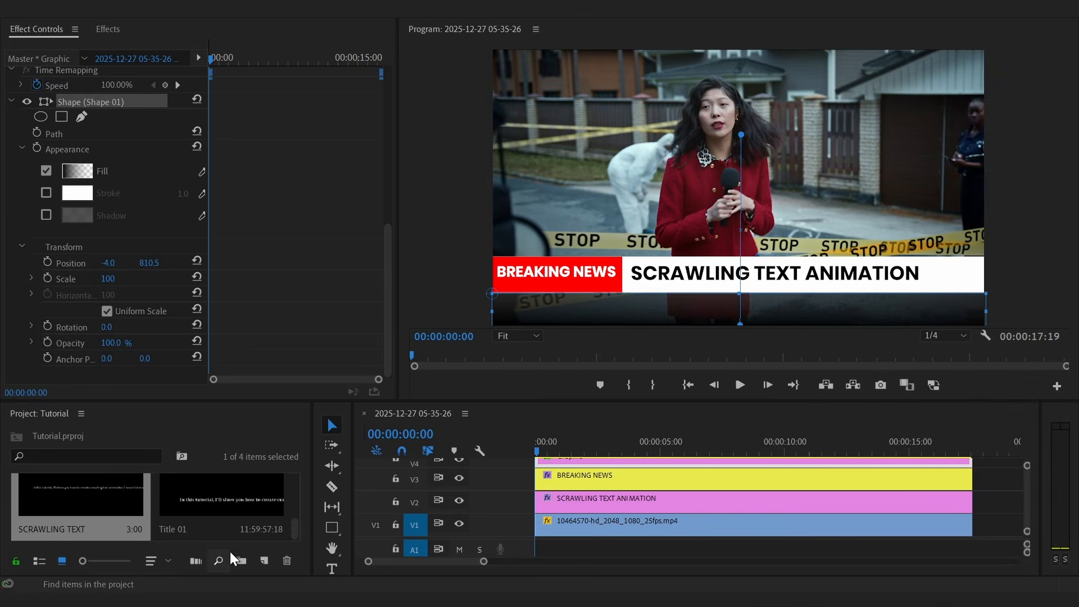
Step: Place the SCRAWLING TEXT title on track V5 at the sequence start and lower it to vertical position 892, under the white bar
drag(77, 513, 574, 475)
key(space)
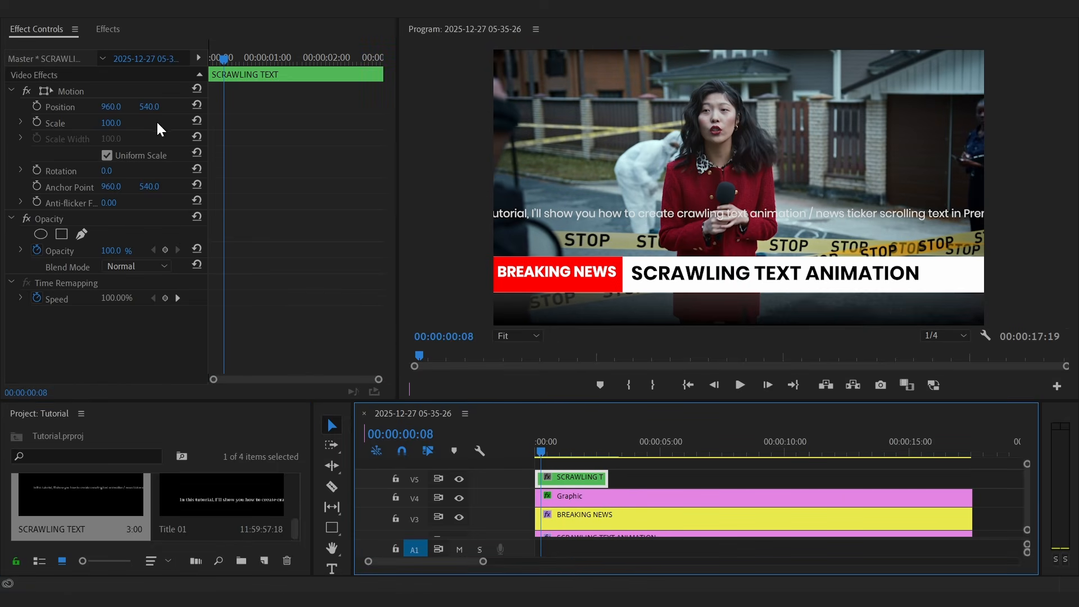
drag(149, 104, 346, 104)
key(Home)
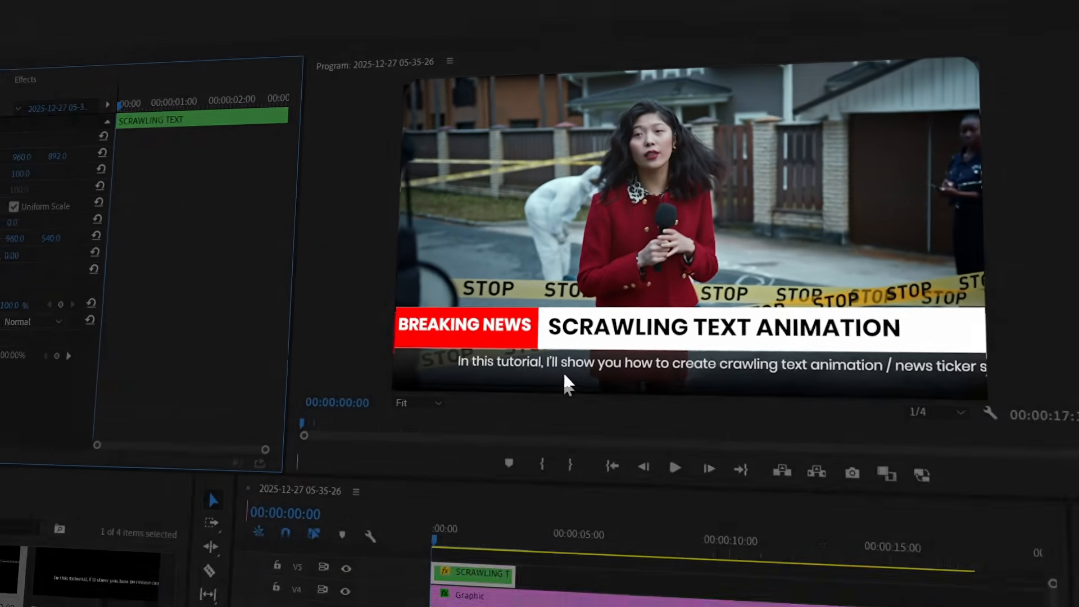
Step: Extend the SCRAWLING TEXT clip to the end of the clips beneath it and preview the crawl from start to end
key(space)
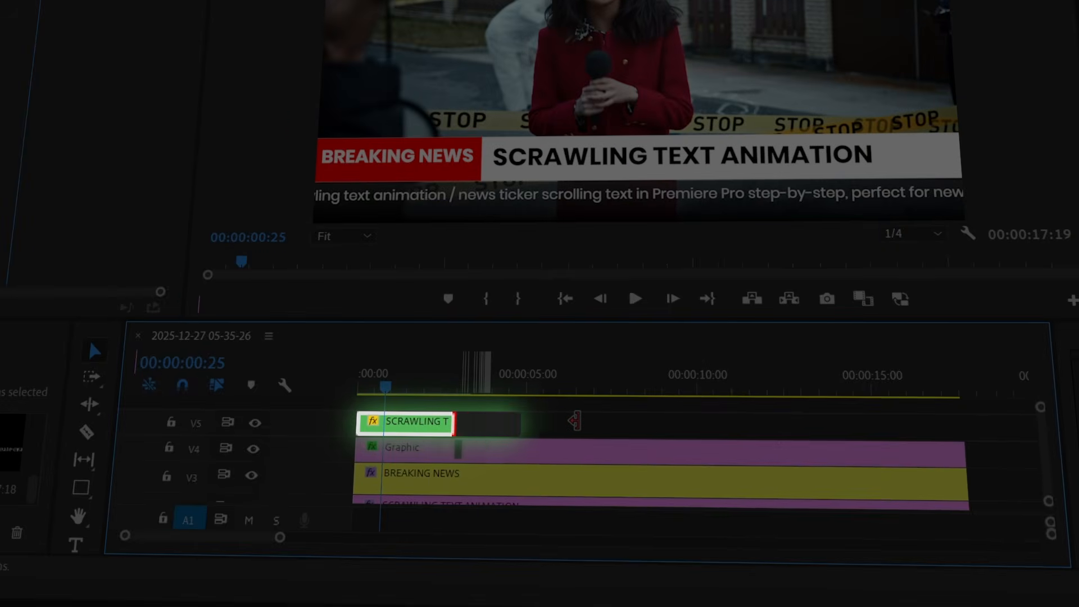
drag(574, 421, 963, 426)
drag(394, 383, 345, 393)
key(space)
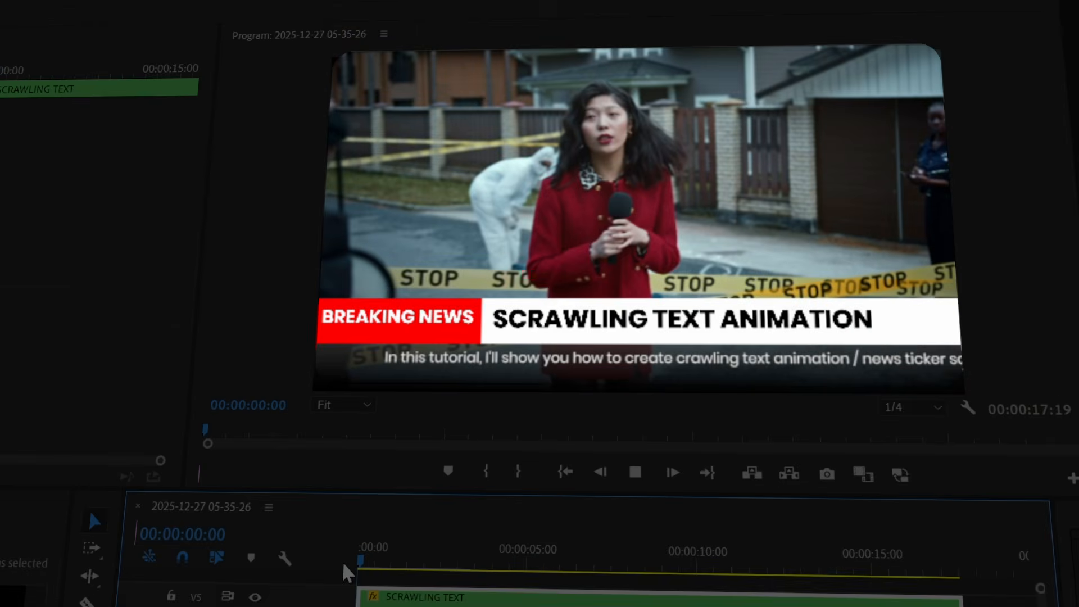
drag(948, 552, 961, 544)
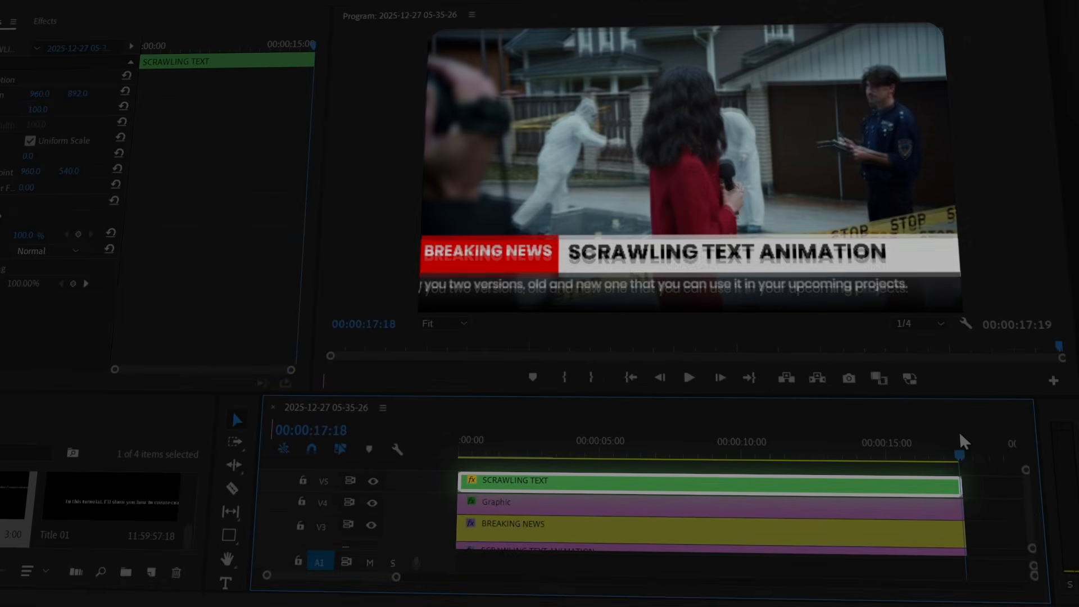
key(Home)
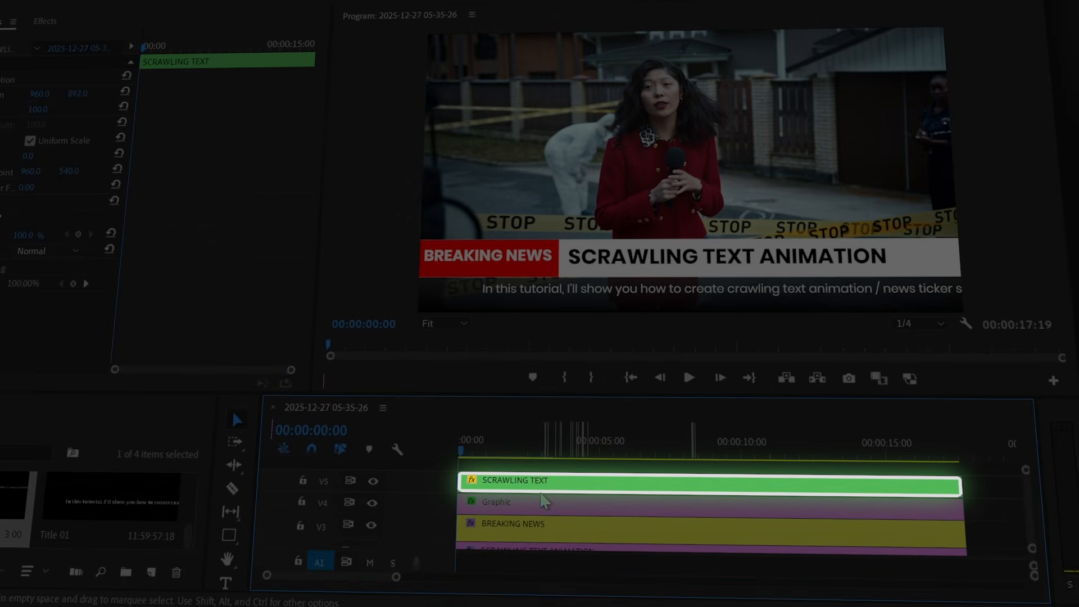
Step: Make the SCRAWLING TEXT title's crawl start off screen and end off screen, and close the title editor
double_click(514, 484)
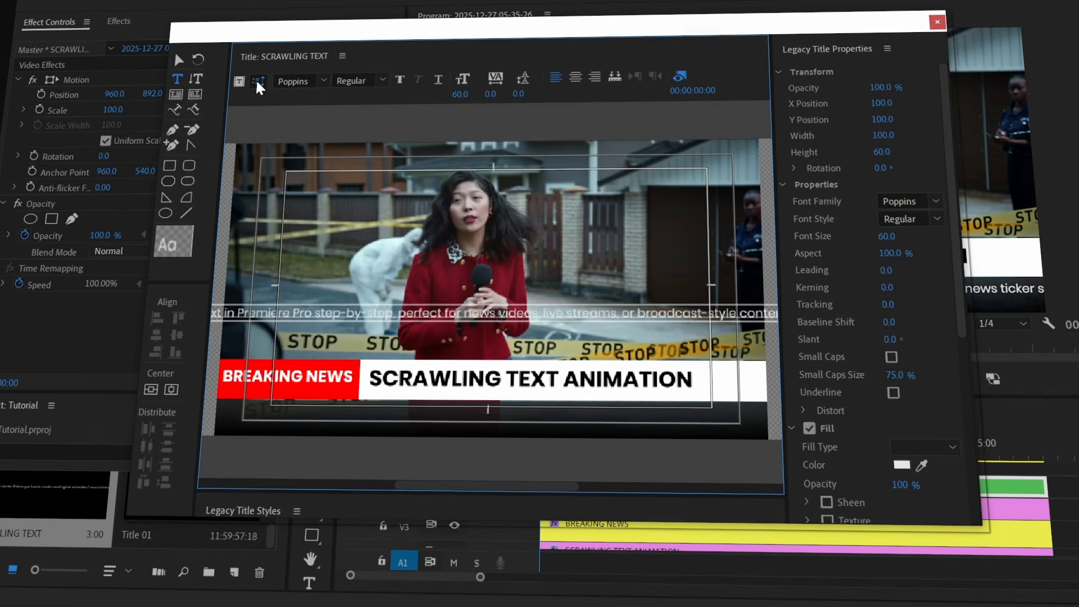
click(258, 82)
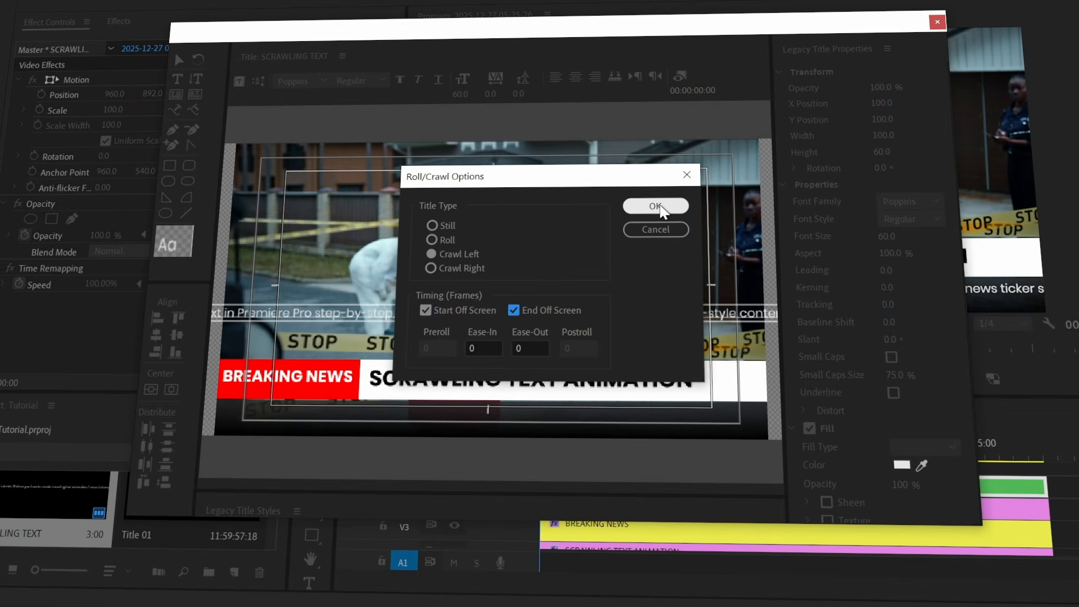
click(657, 207)
click(937, 22)
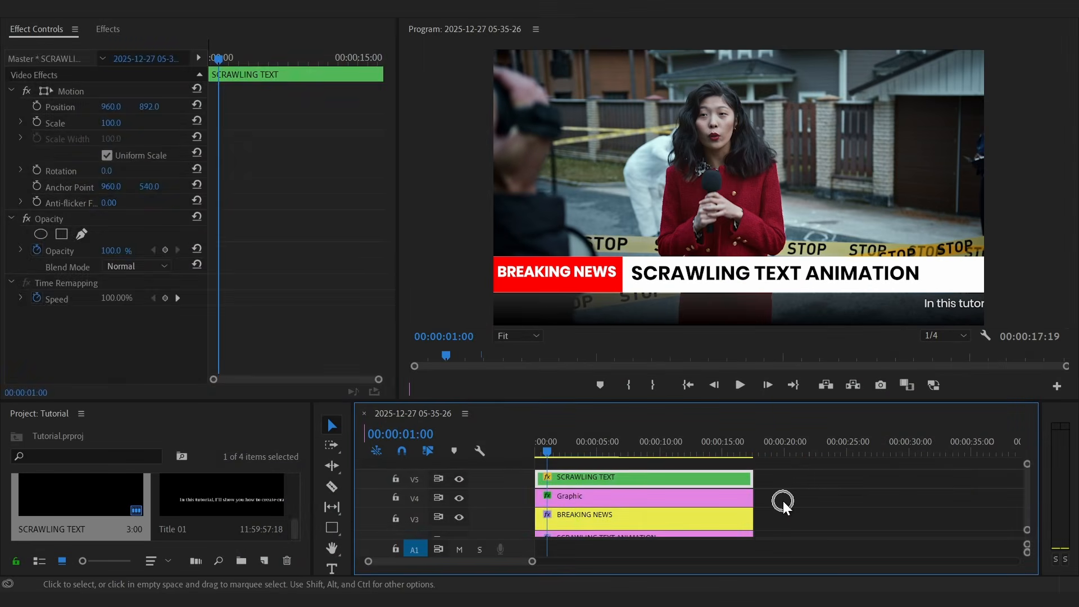
Step: Duplicate the clips on tracks V1 to V4, without the crawling title, further along the timeline starting at 00:00:24:01
click(785, 504)
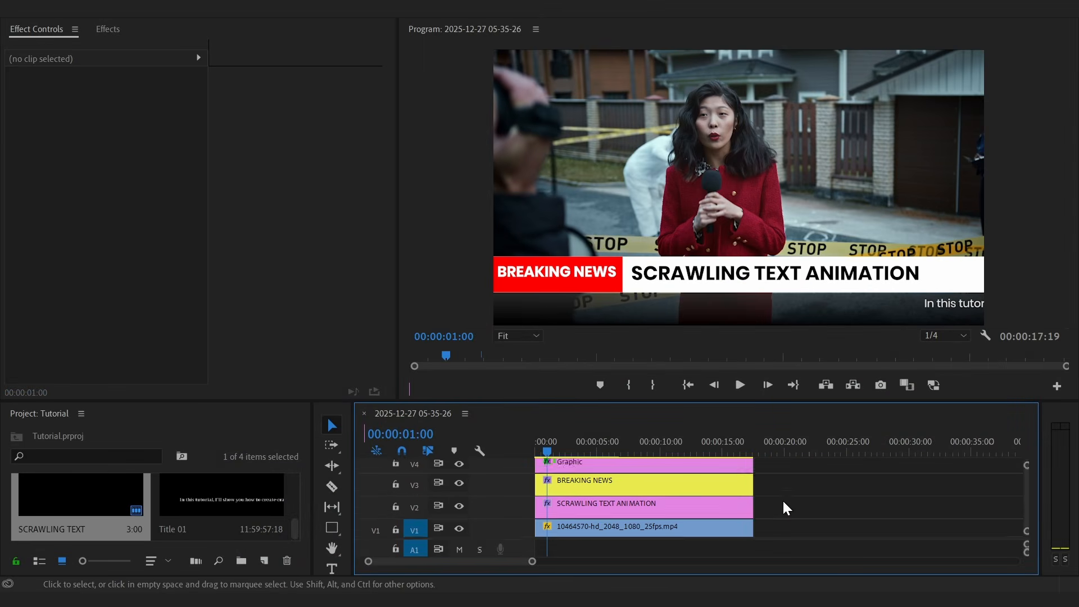
scroll(782, 517, down, 1)
drag(778, 534, 707, 469)
key(alt)
drag(656, 523, 958, 527)
scroll(943, 523, right, 4)
scroll(777, 504, up, 2)
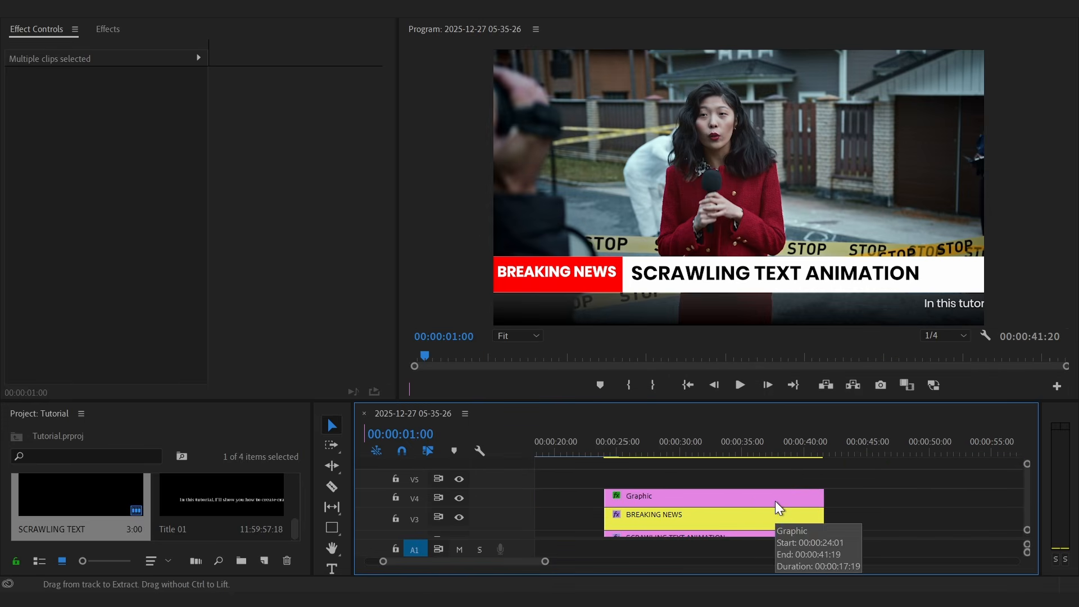
Step: Near the start of the duplicated section, add a text line below the news bar containing the paragraph copied from NEWS.txt in Notepad
drag(622, 449, 606, 451)
click(582, 498)
key(t)
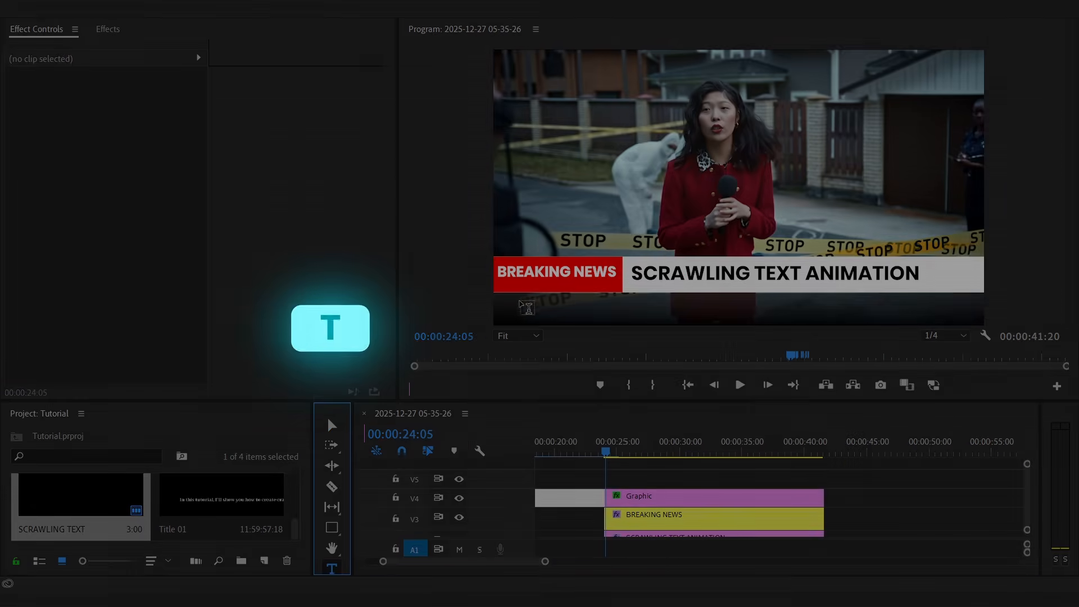
click(511, 304)
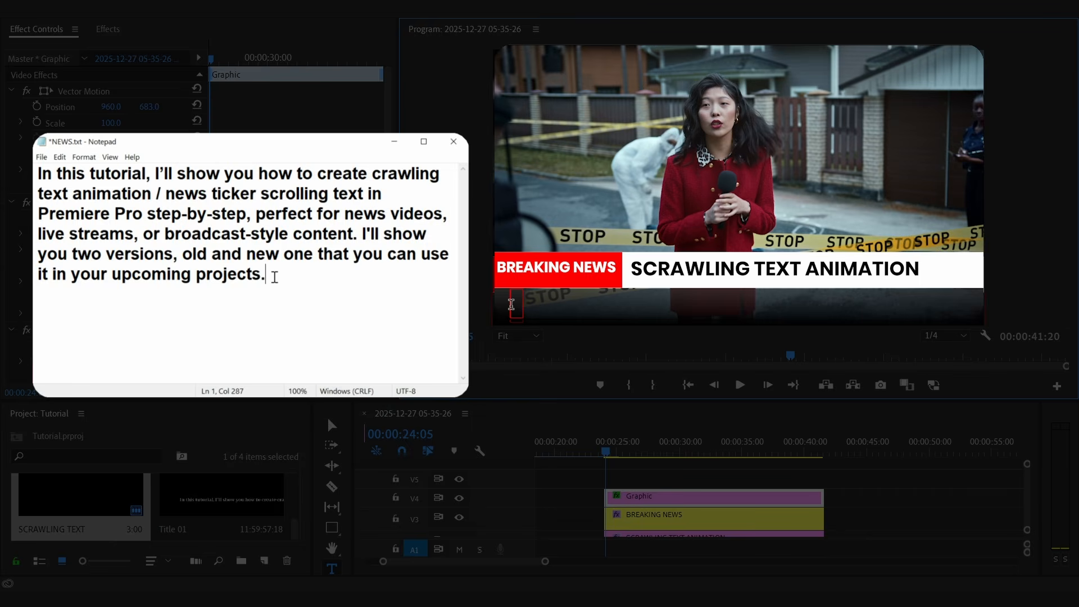
drag(274, 277, 34, 174)
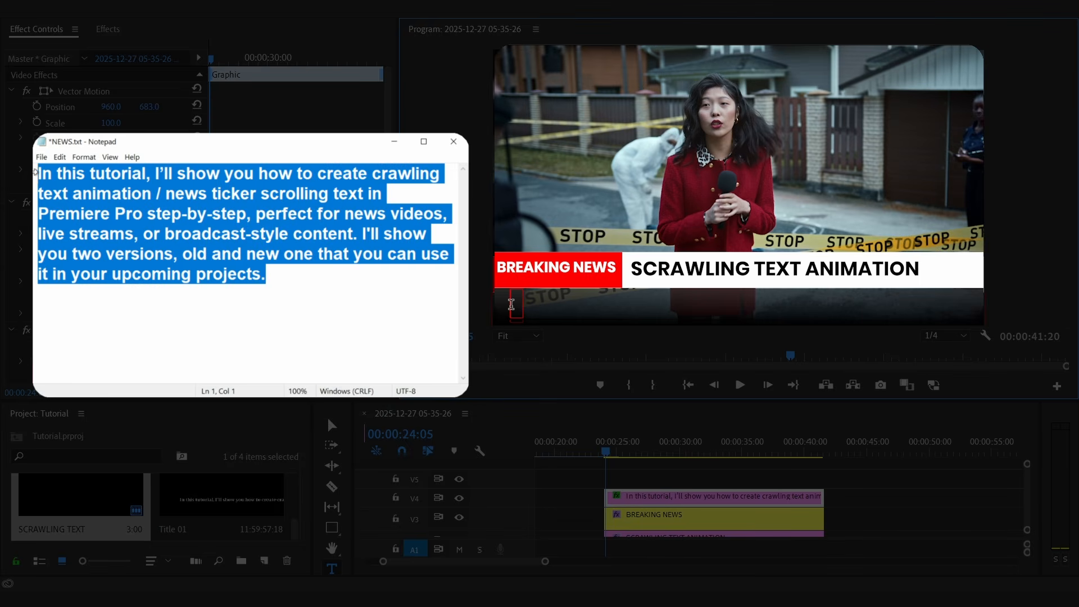
text(In this tutorial, I’ll show you how to create crawling text animation / news ticker scrolling text in Premiere Pro step-by-step, perfect for news videos, live streams, or broadcast-style content. I'll show you two versions, old and new one that you can use it in your upcoming projects.)
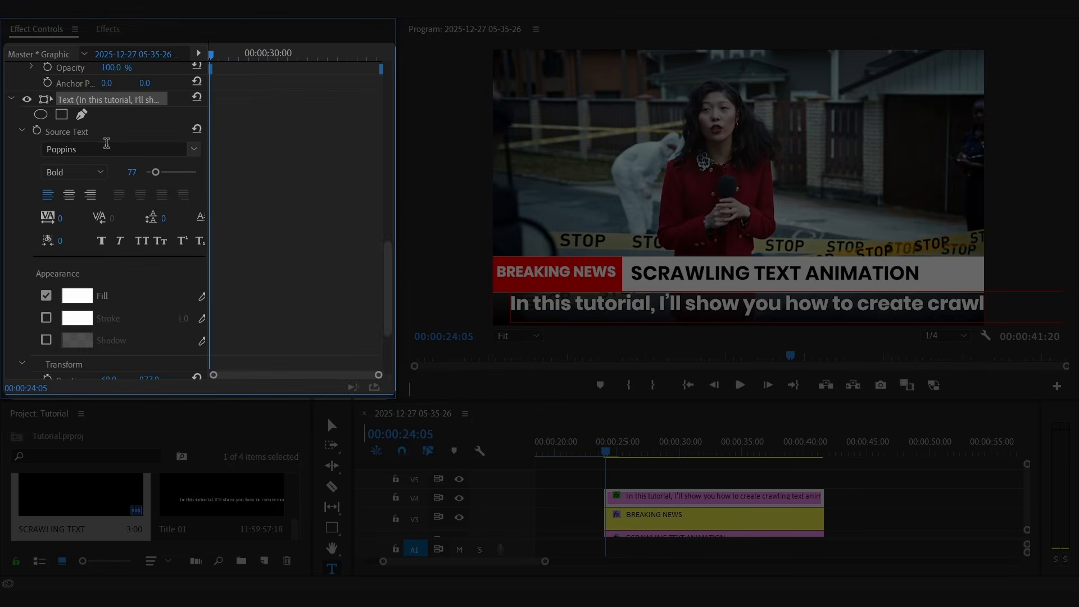
Step: Set the new ticker text's font to Poppins Regular at size 50
click(107, 145)
text(pop)
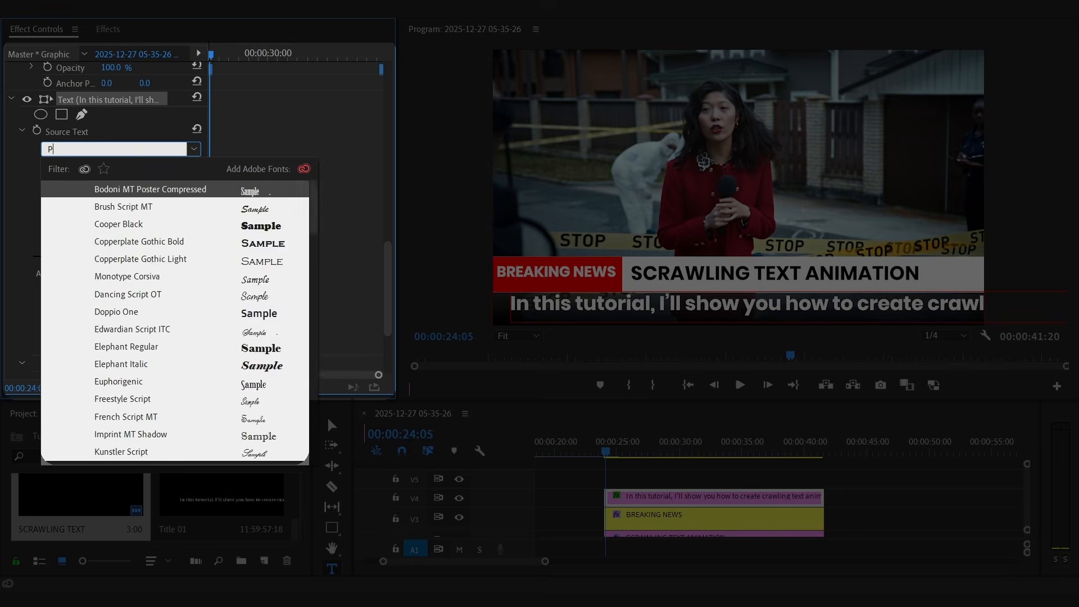
click(160, 221)
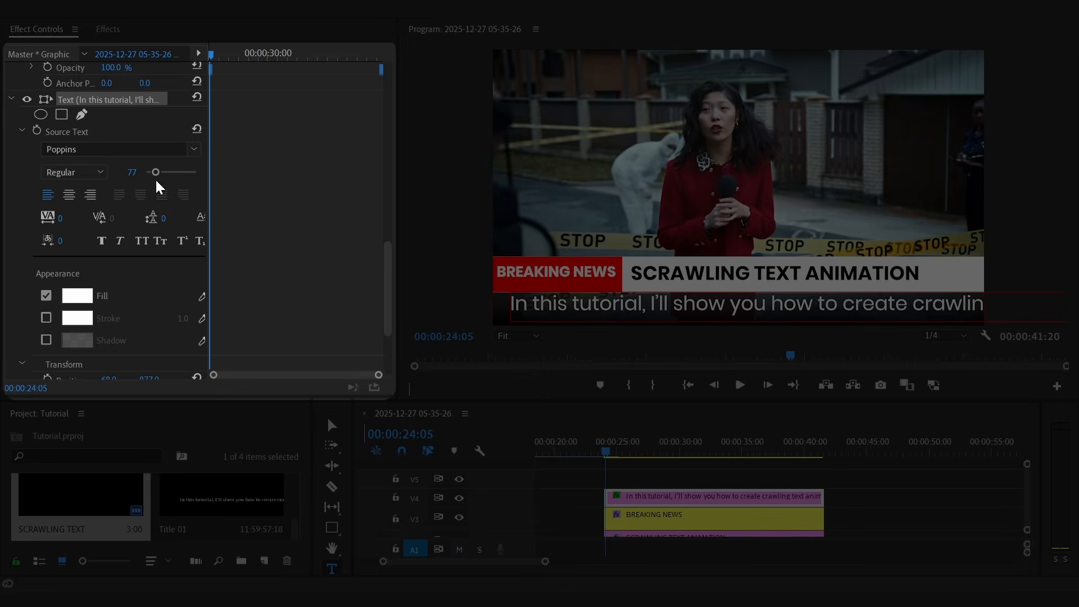
text(50)
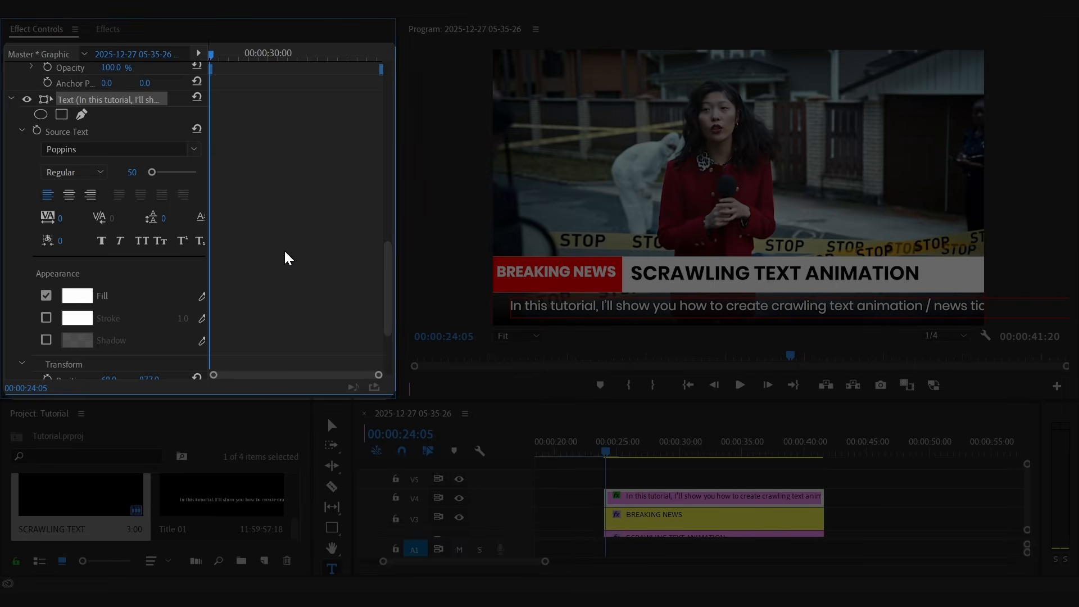
Step: Move the ticker text just beyond the video frame's right edge and enable Position keyframing at 00:00:24:05
scroll(285, 252, down, 4)
key(v)
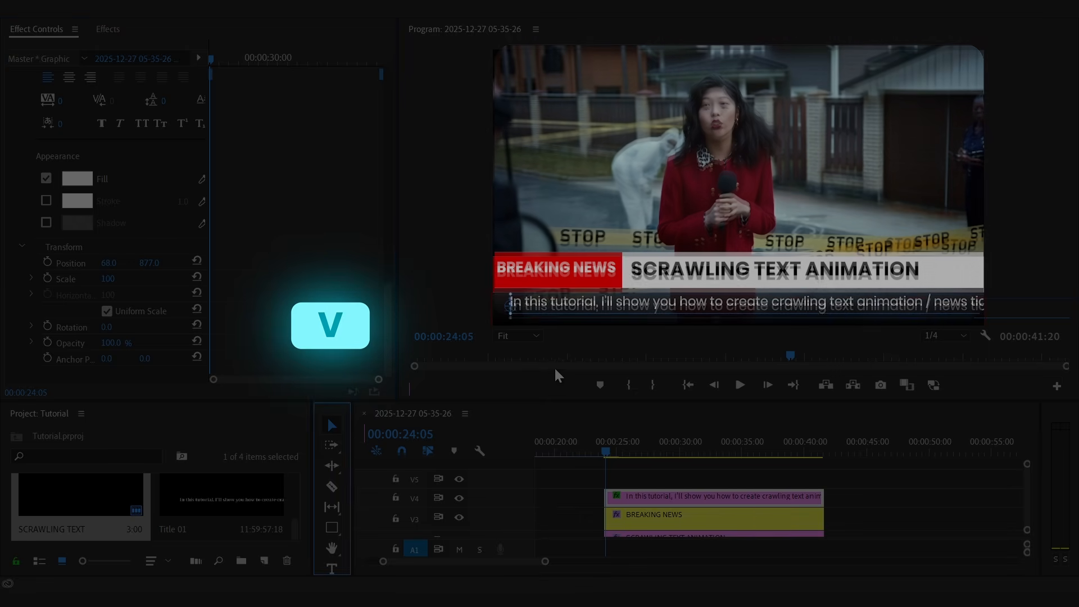
drag(679, 301, 863, 304)
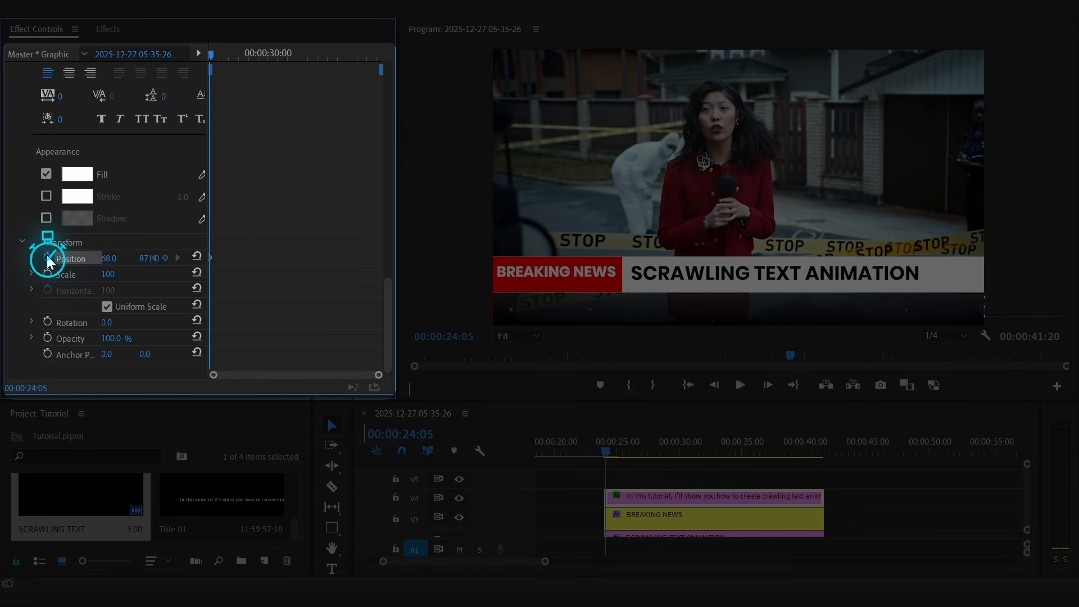
Step: At 00:00:28:19, move the ticker text horizontally until it is fully beyond the frame's left edge to keyframe its end position
drag(225, 55, 287, 56)
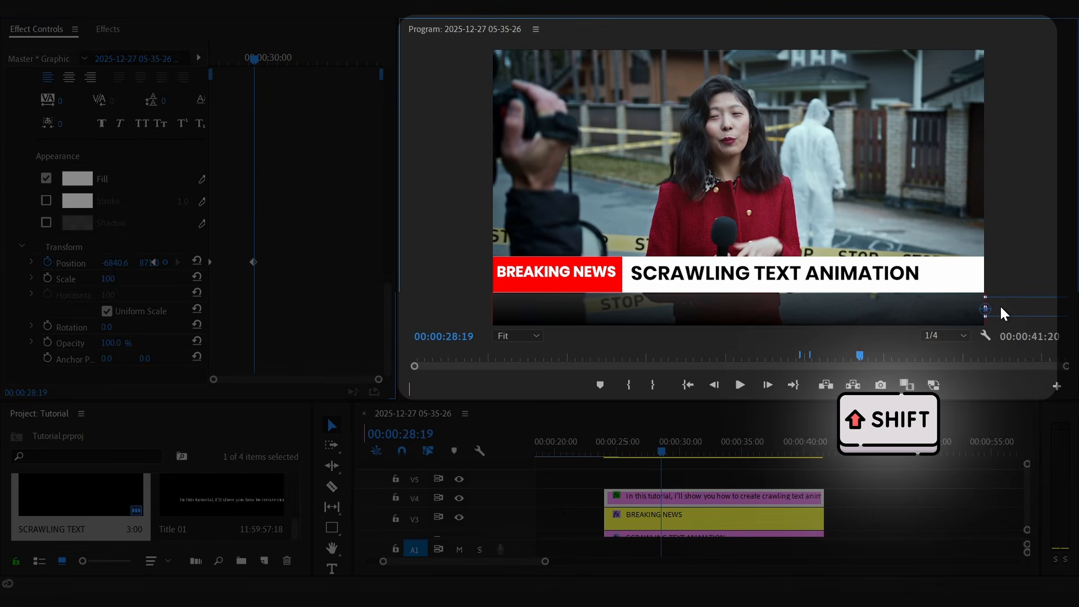
drag(1003, 313, 912, 305)
drag(571, 291, 415, 308)
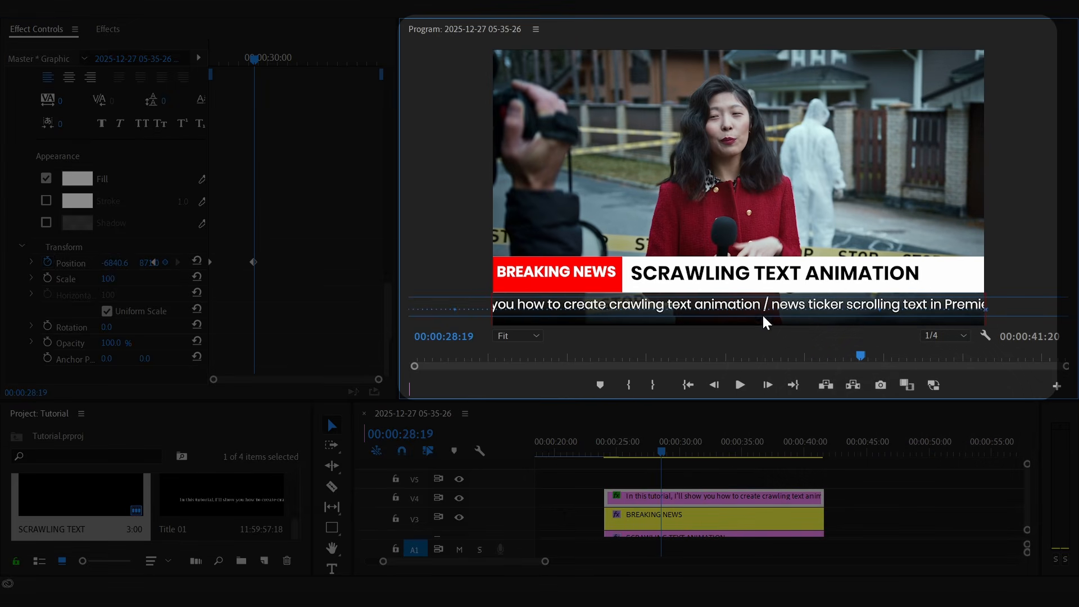
drag(914, 306, 480, 312)
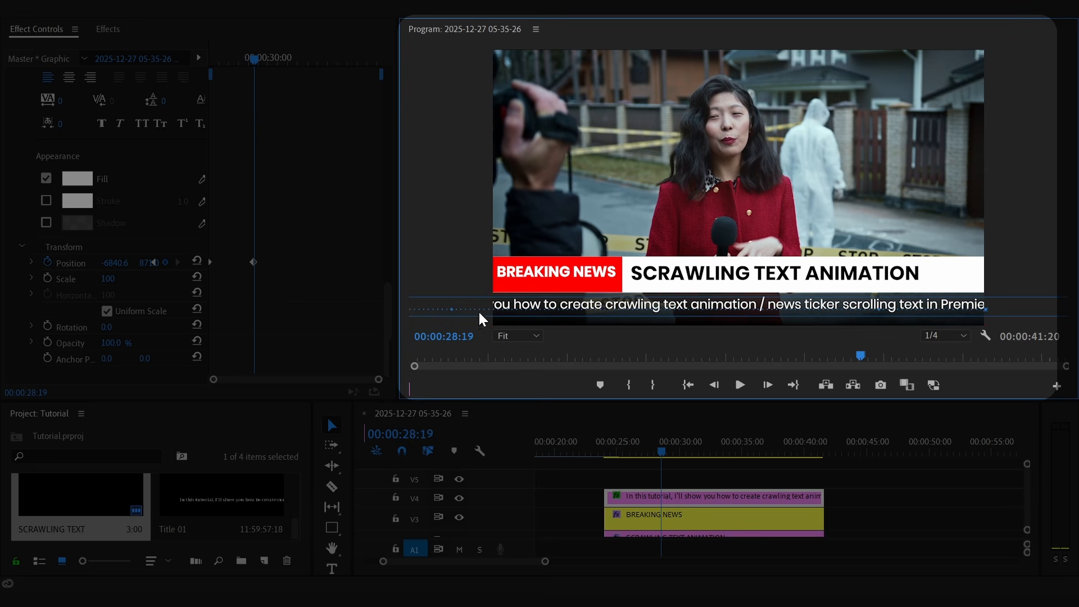
drag(956, 306, 450, 319)
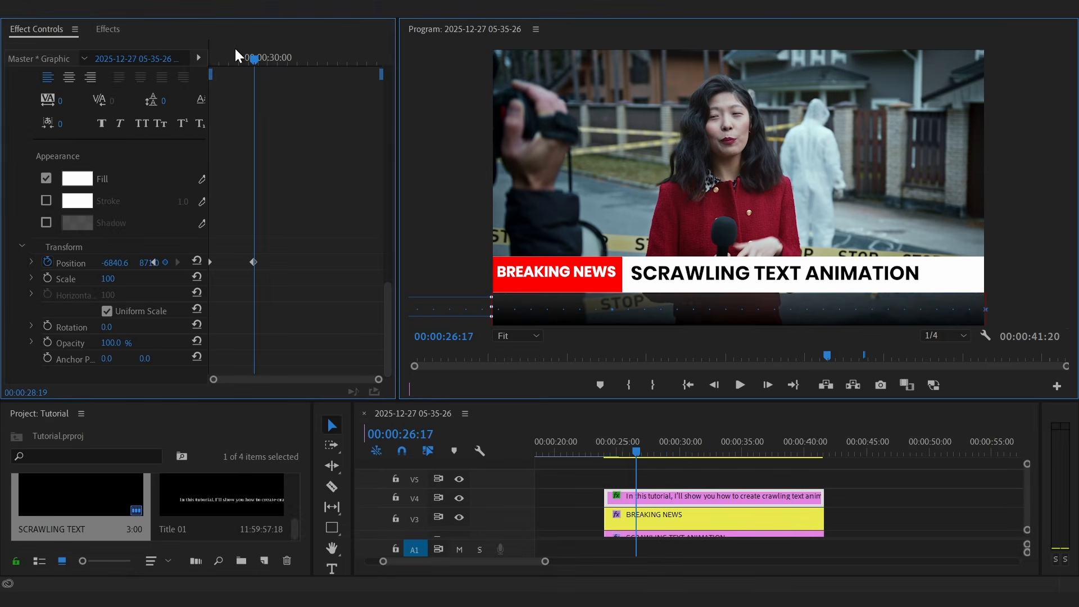
Step: Check the text's movement and shift its second Position keyframe to the end of the graphic clip
drag(235, 55, 216, 54)
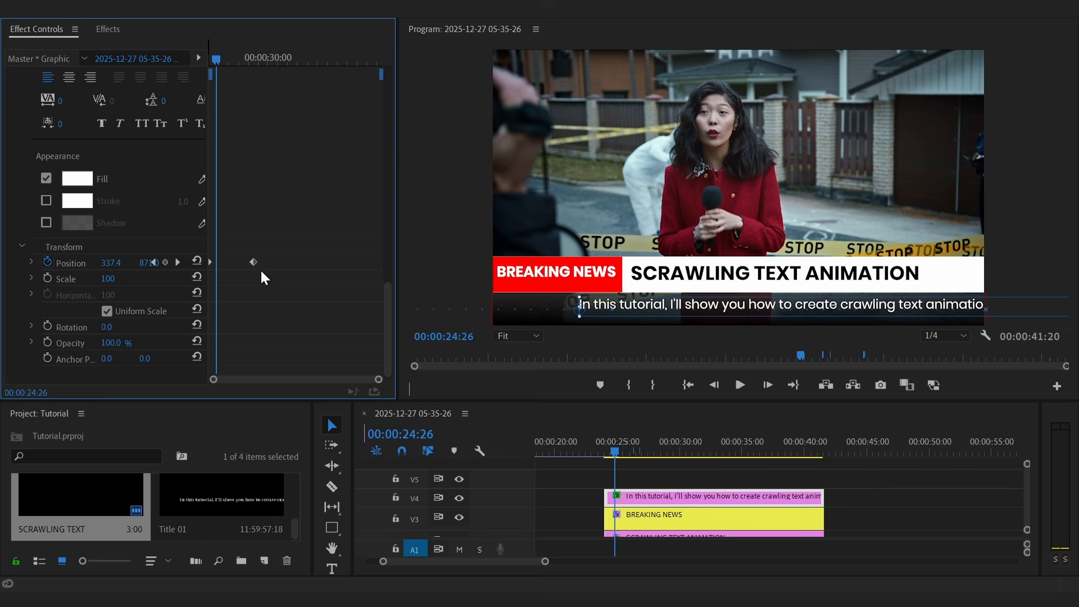
drag(252, 262, 376, 258)
drag(253, 263, 387, 257)
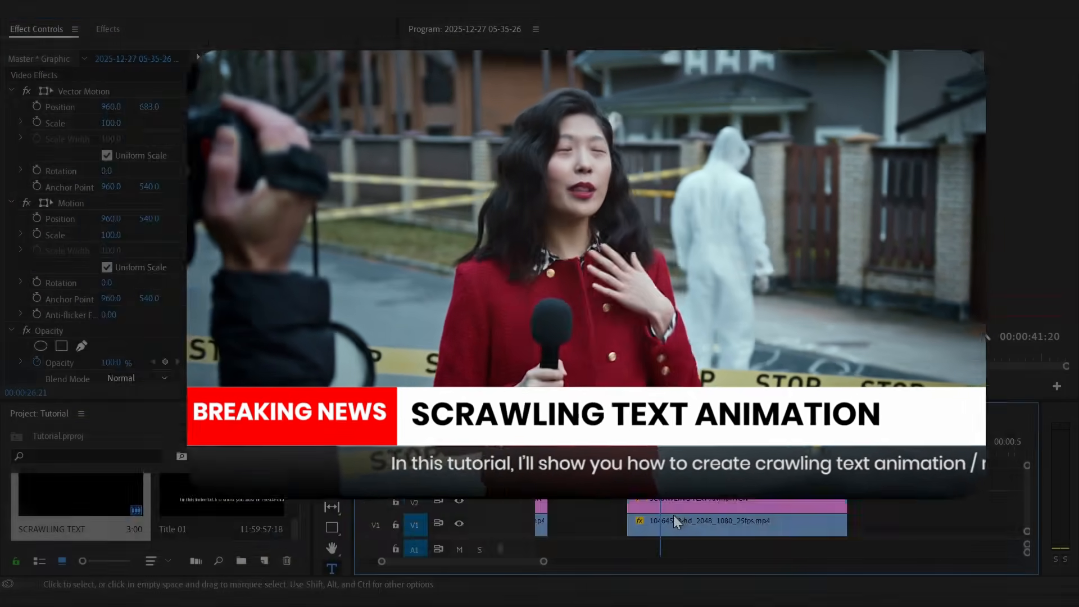
Step: Enable Position keyframing for the SCRAWLING TEXT ANIMATION headline text at 00:00:27:26
click(683, 504)
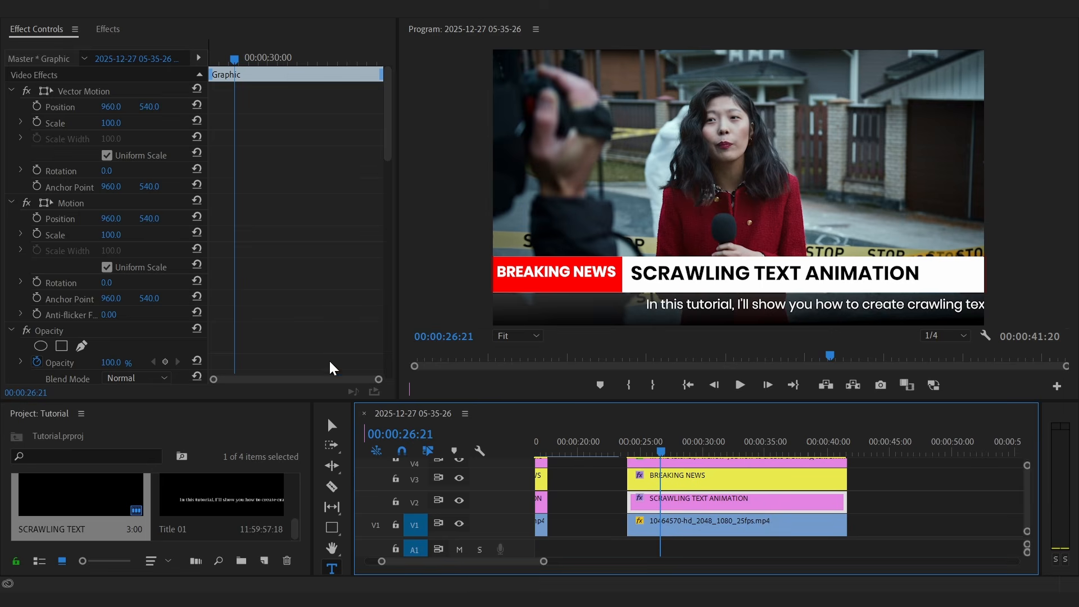
scroll(294, 280, down, 10)
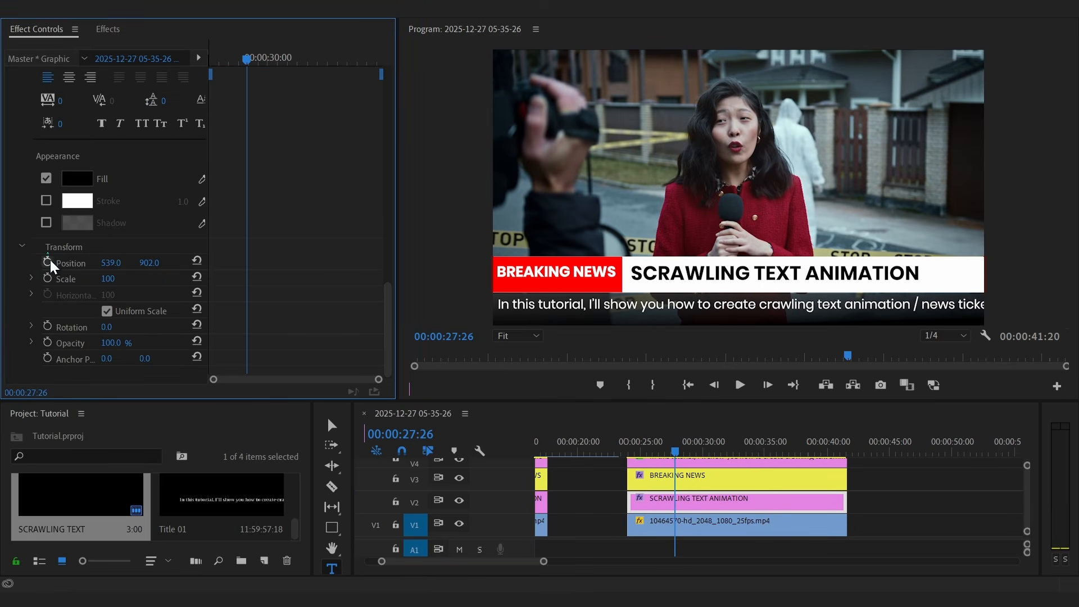
click(47, 261)
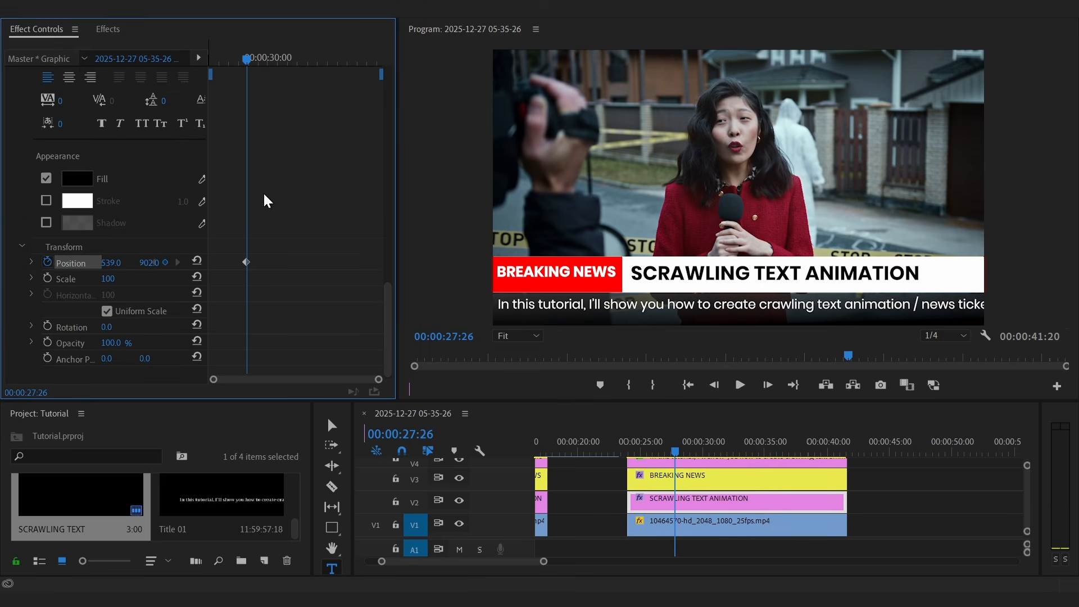
Step: At 00:00:28:16, move the headline text straight up until it sits above the white bar
key(space)
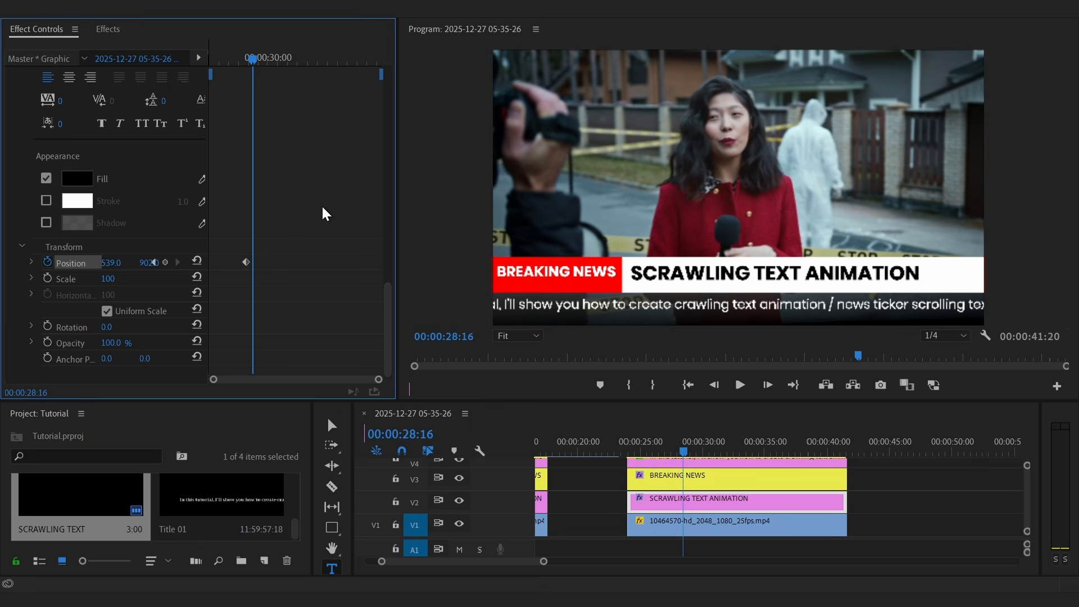
scroll(322, 206, up, 3)
mouse_move(145, 263)
mouse_down()
mouse_move(119, 263)
mouse_move(153, 263)
mouse_up()
scroll(241, 177, up, 4)
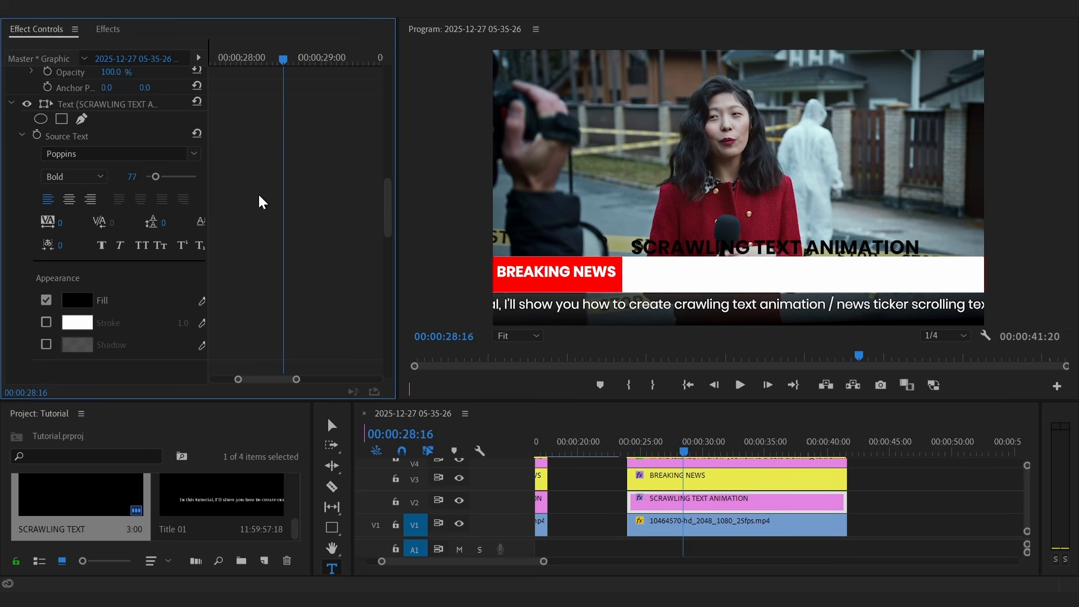
Step: In the duplicate headline text, shift the first Position keyframe later and delete the second keyframe
scroll(259, 197, down, 5)
drag(259, 59, 228, 76)
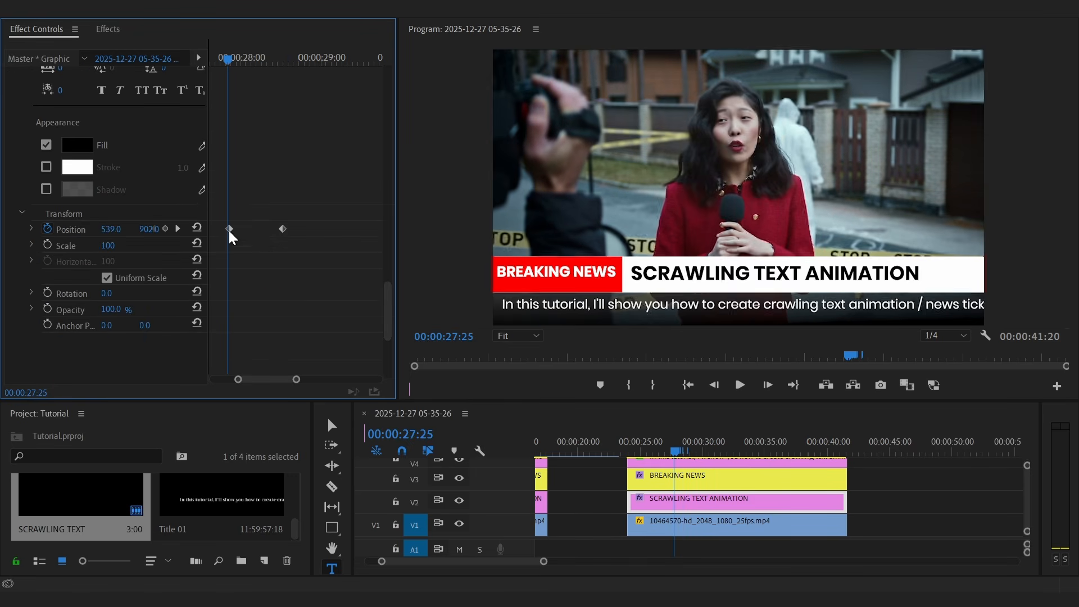
drag(229, 229, 256, 228)
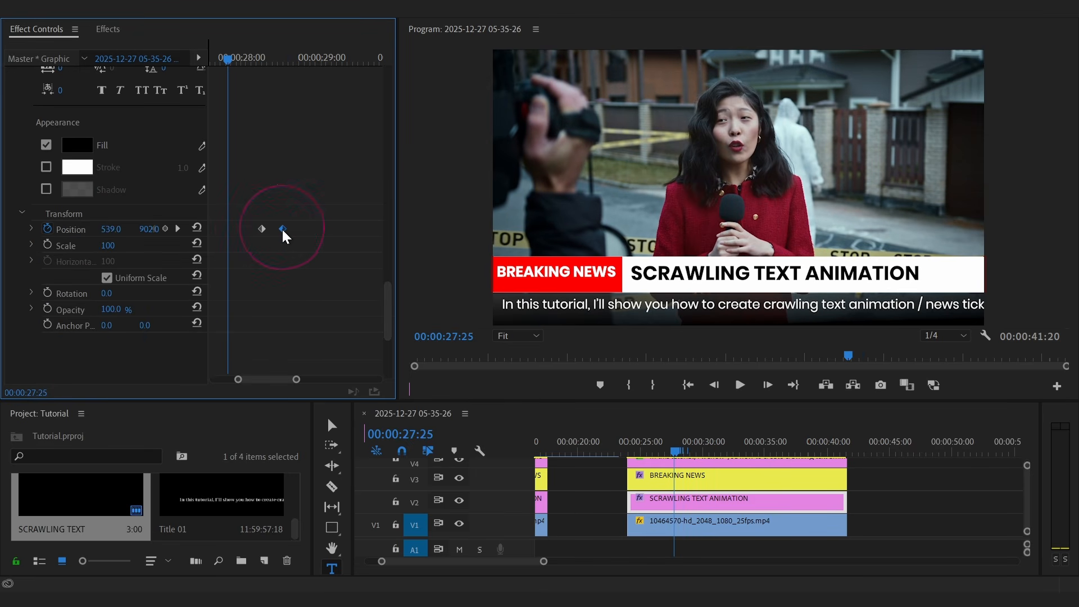
key(Delete)
Step: Change the duplicate headline to NEWS SCROLLING TEXT ANIMATION and lower it below the white bar at 00:00:27:25
double_click(688, 273)
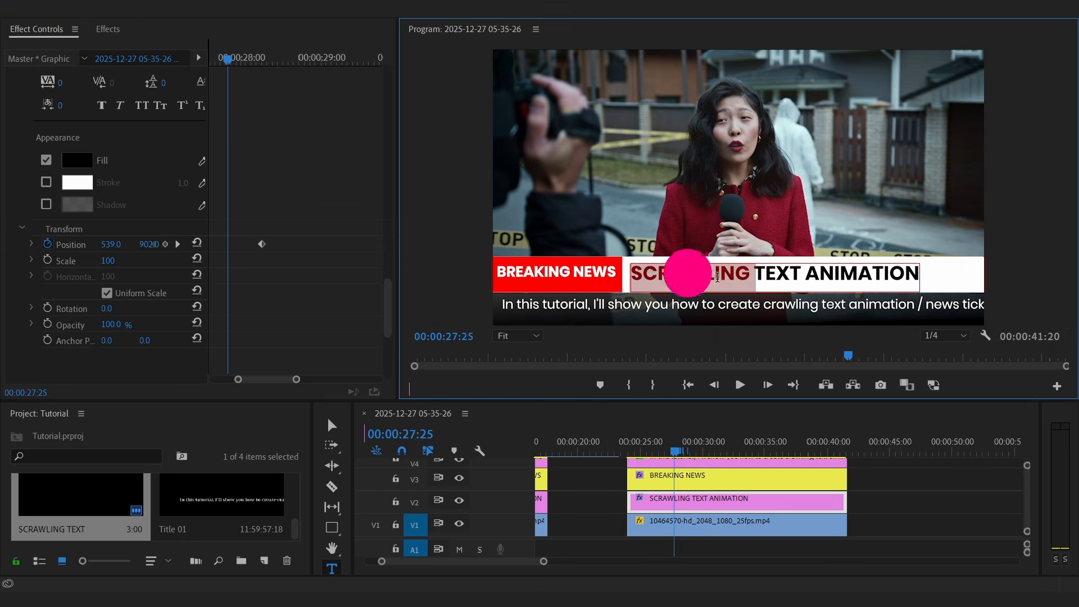
text(NEWS)
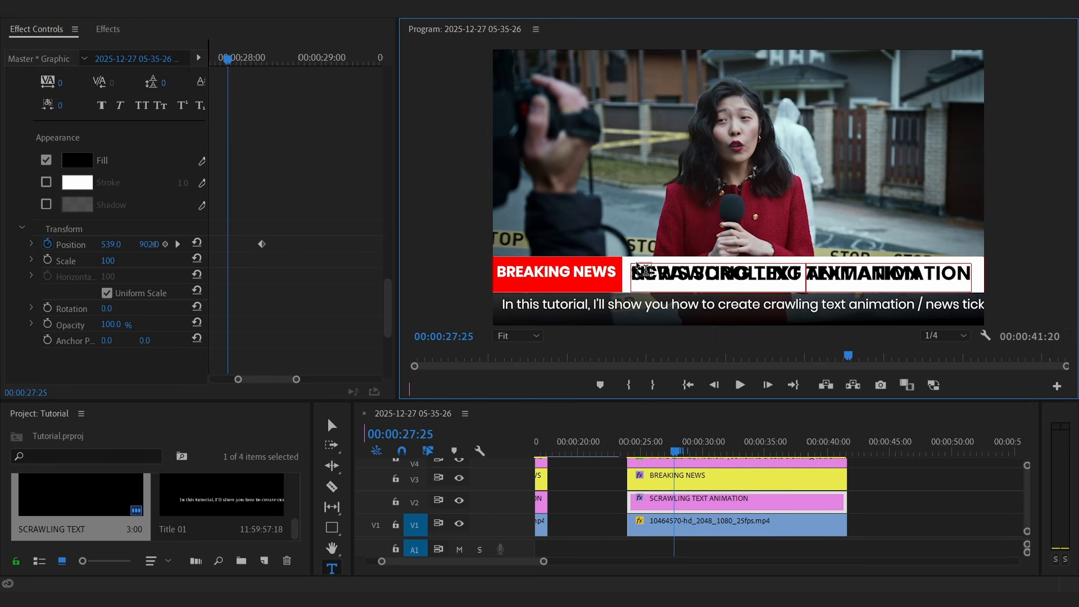
drag(153, 248, 225, 236)
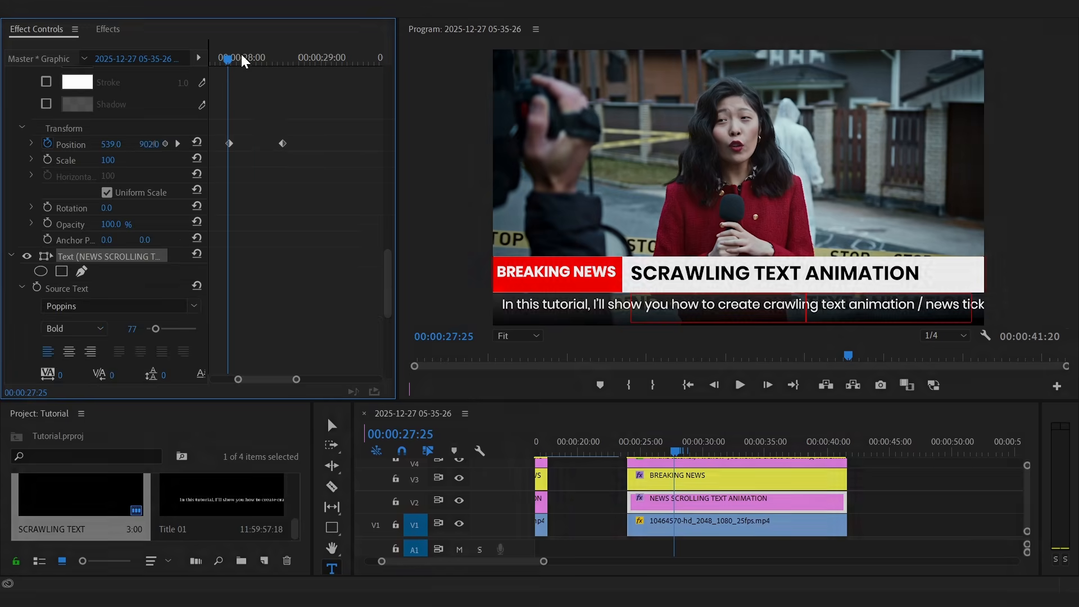
Step: Shift the NEWS SCROLLING text's end Position keyframe to 00:00:28:16
drag(241, 54, 283, 51)
scroll(320, 208, down, 10)
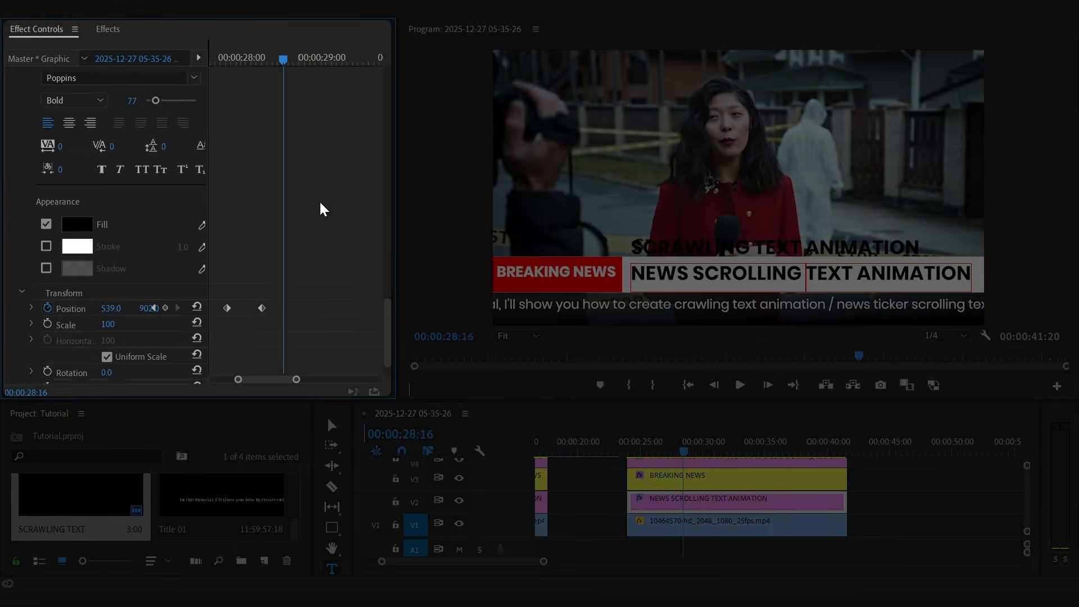
drag(262, 262, 286, 260)
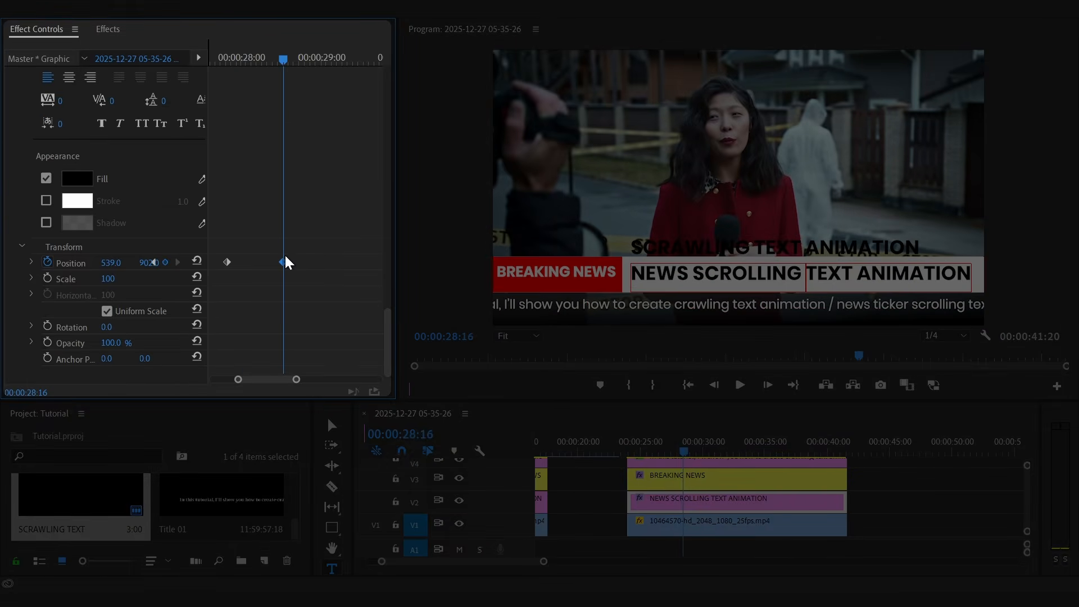
Step: Ease the NEWS SCROLLING text's Position keyframes and reshape the velocity graph into a steep central peak
drag(283, 56, 227, 72)
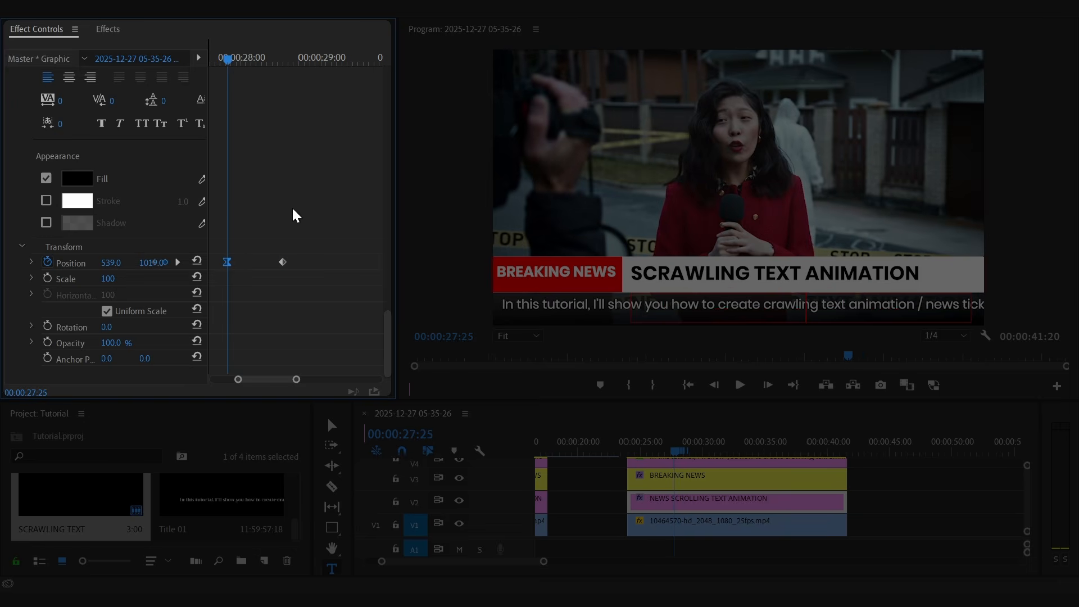
click(31, 262)
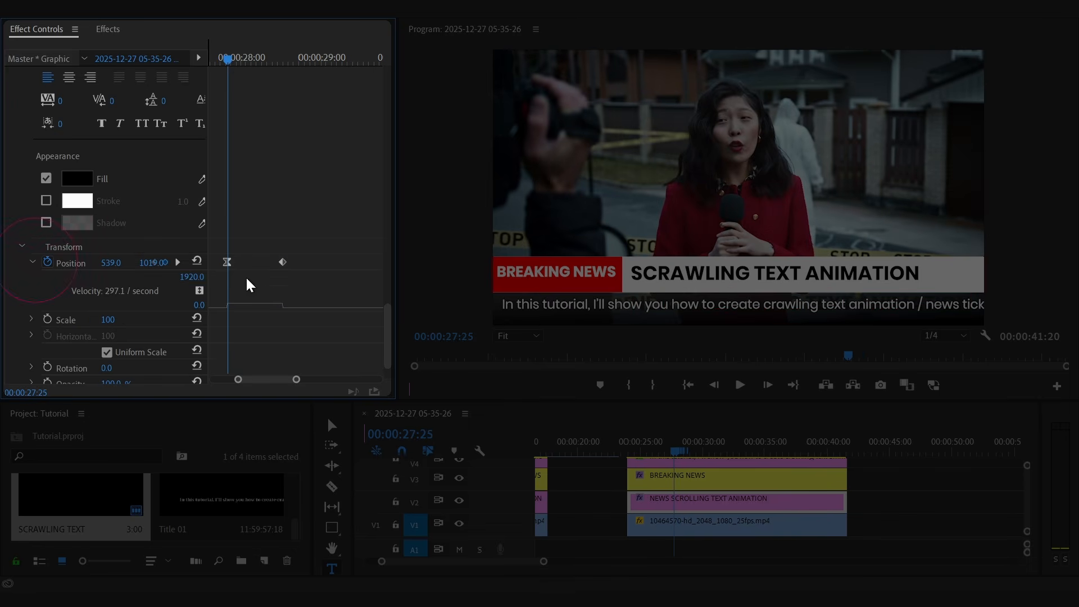
click(252, 57)
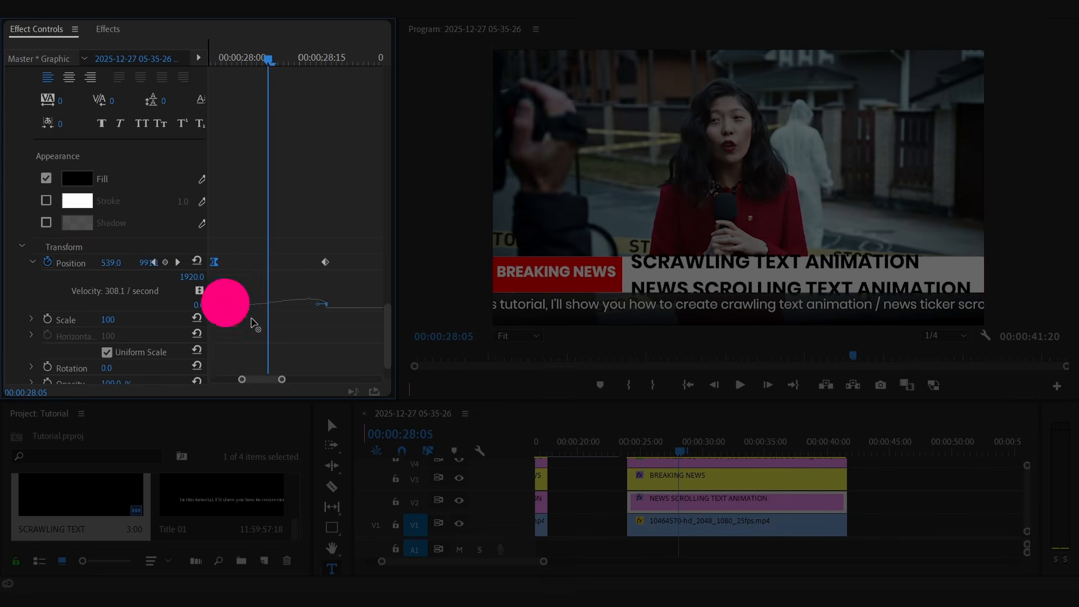
drag(252, 319, 281, 316)
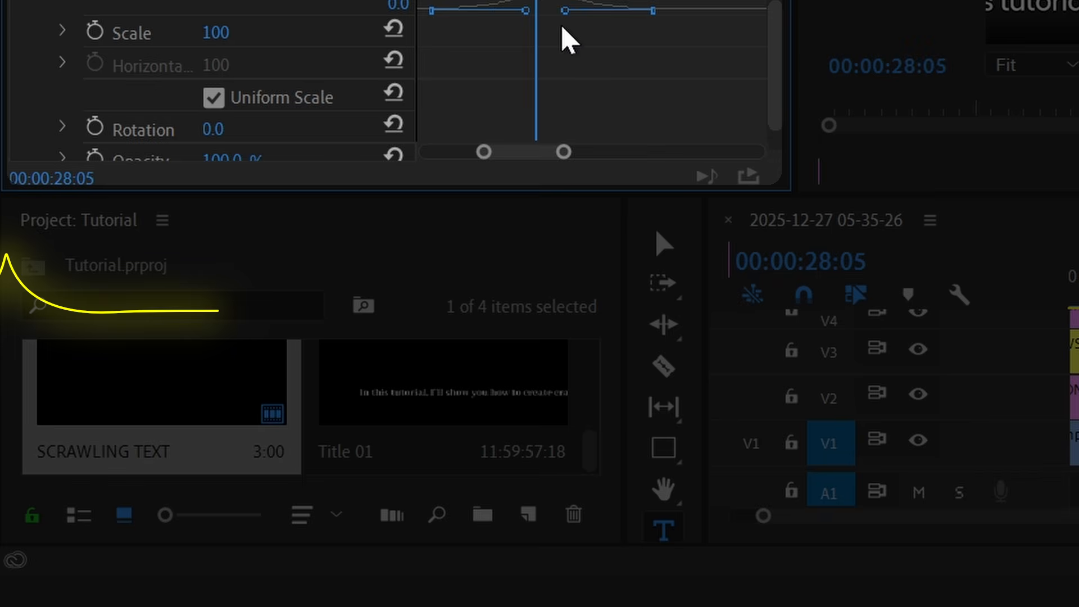
Step: Give the SCRAWLING headline's Position keyframes the same eased velocity curve and preview the headline transition
scroll(326, 208, down, 10)
click(219, 195)
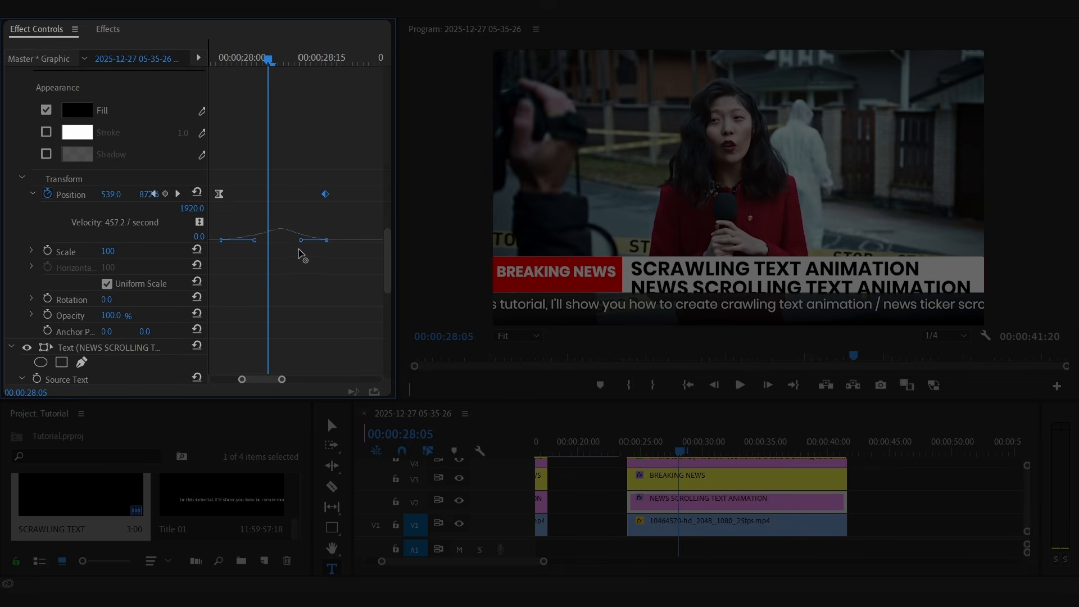
scroll(280, 251, up, 1)
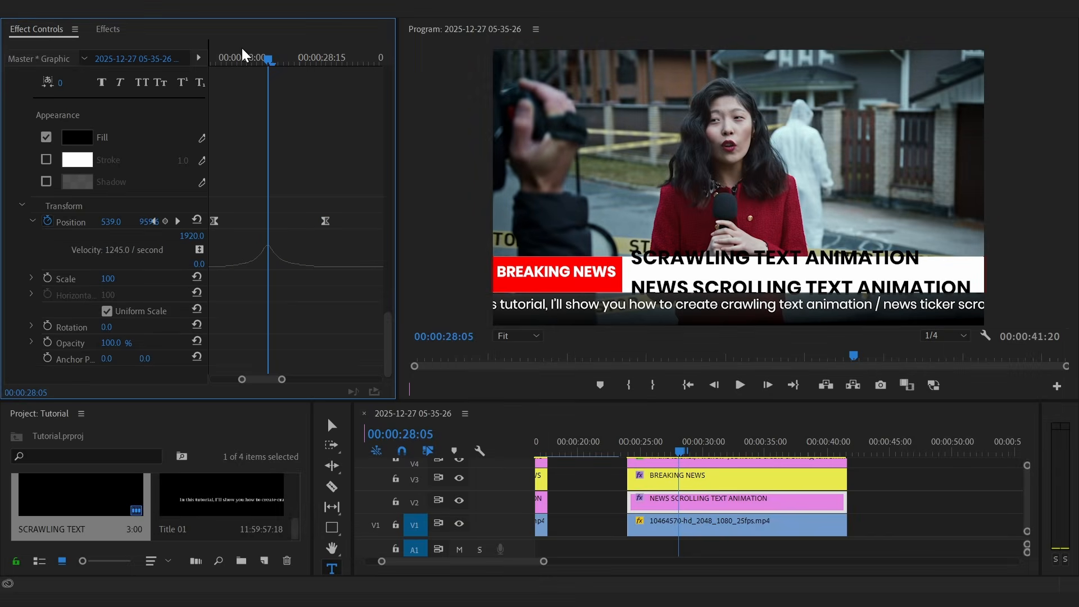
click(239, 55)
drag(239, 56, 186, 74)
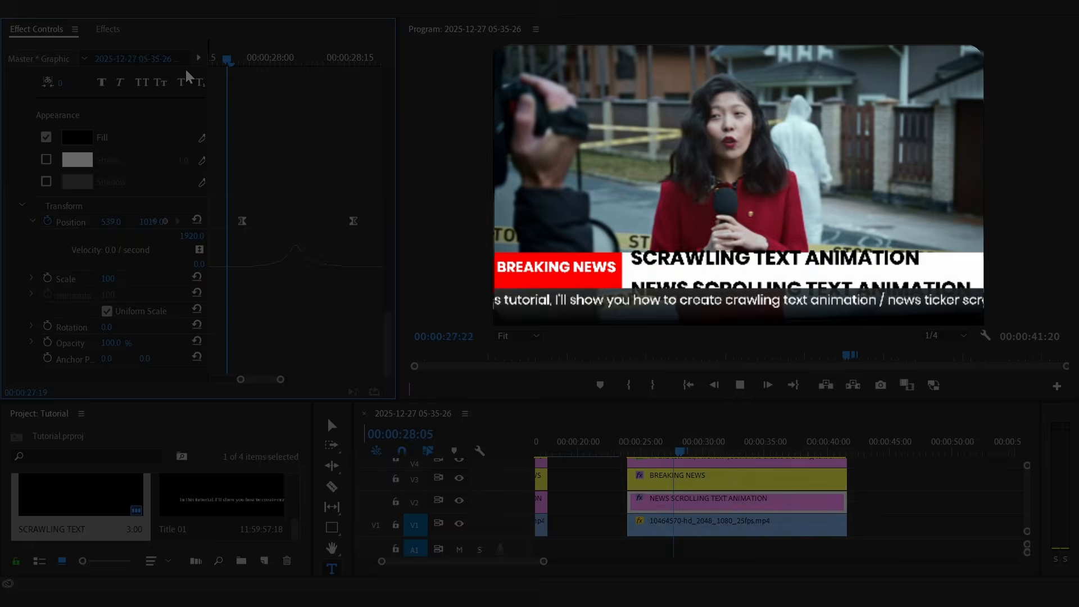
Step: Duplicate the headline graphic onto track V5 and delete its text layers, keeping only the white bar shape
drag(736, 478, 780, 464)
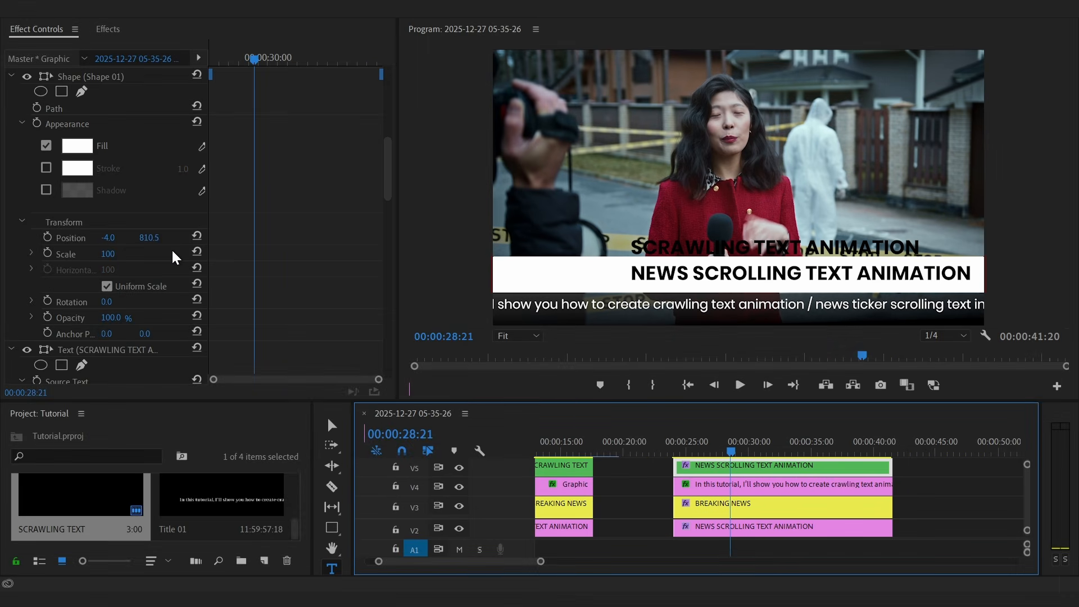
click(112, 347)
key(Delete)
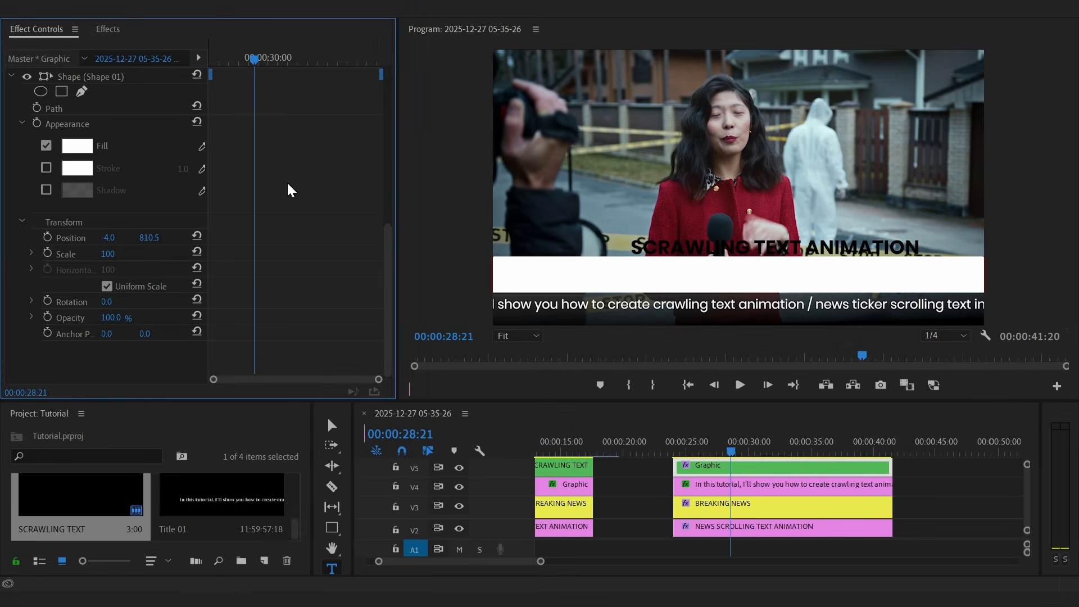
Step: Find the Track Matte Key effect and apply it to the NEWS SCROLLING TEXT ANIMATION clip on V2
click(113, 26)
click(101, 49)
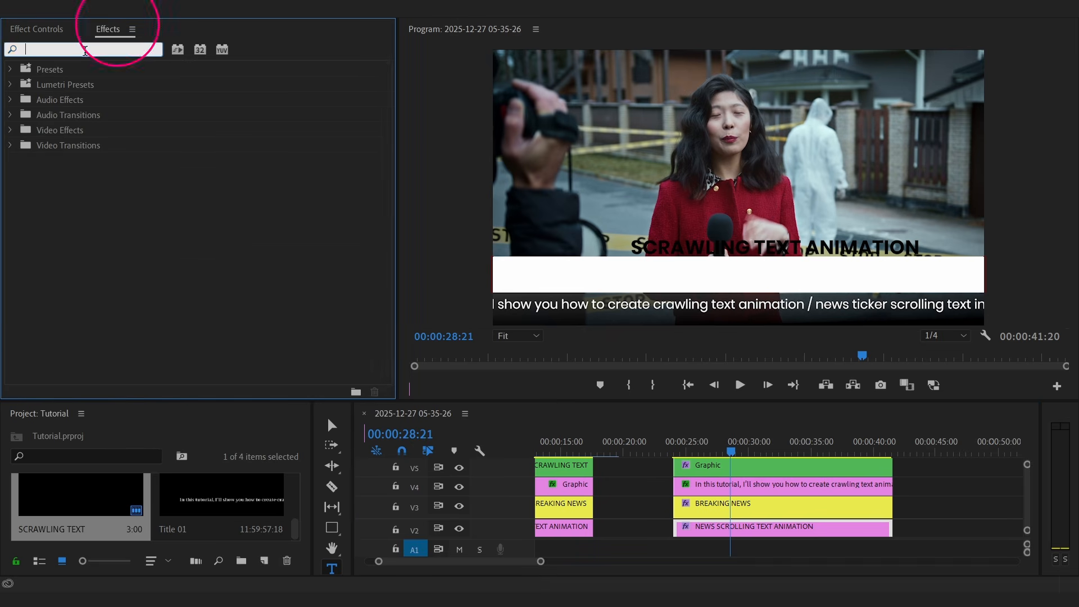
text(track)
click(103, 161)
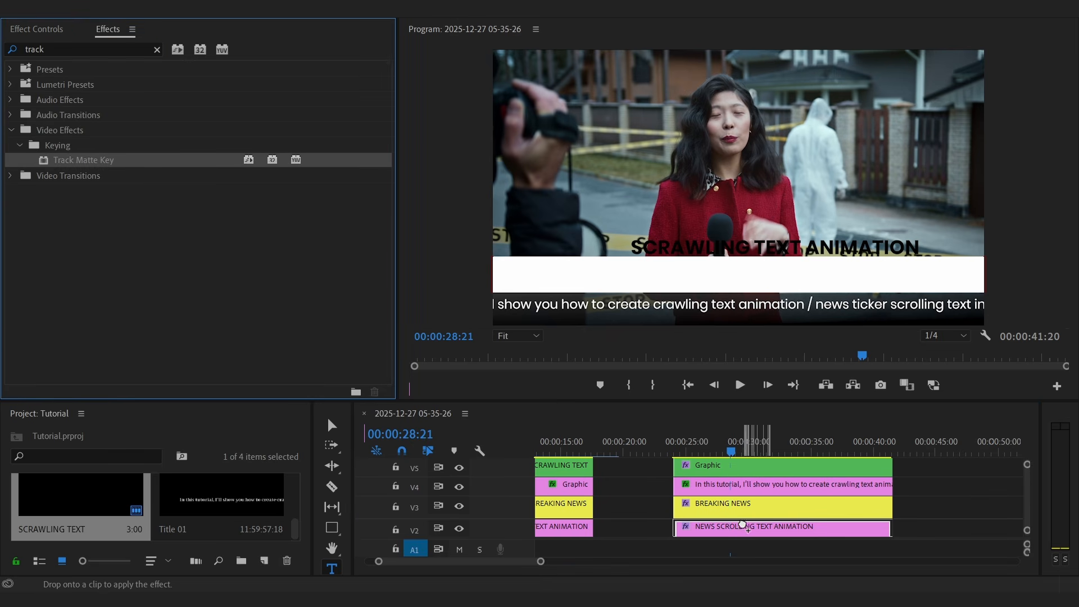
Step: Set the Track Matte Key's matte to Video 5 for the V2 headline clip
click(63, 22)
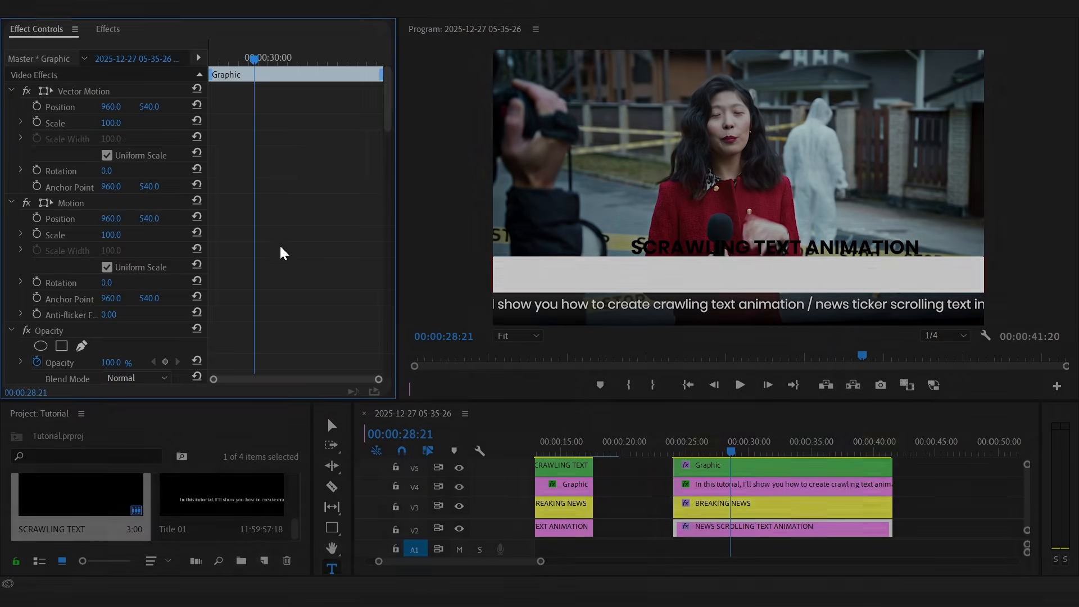
scroll(279, 244, down, 10)
click(140, 341)
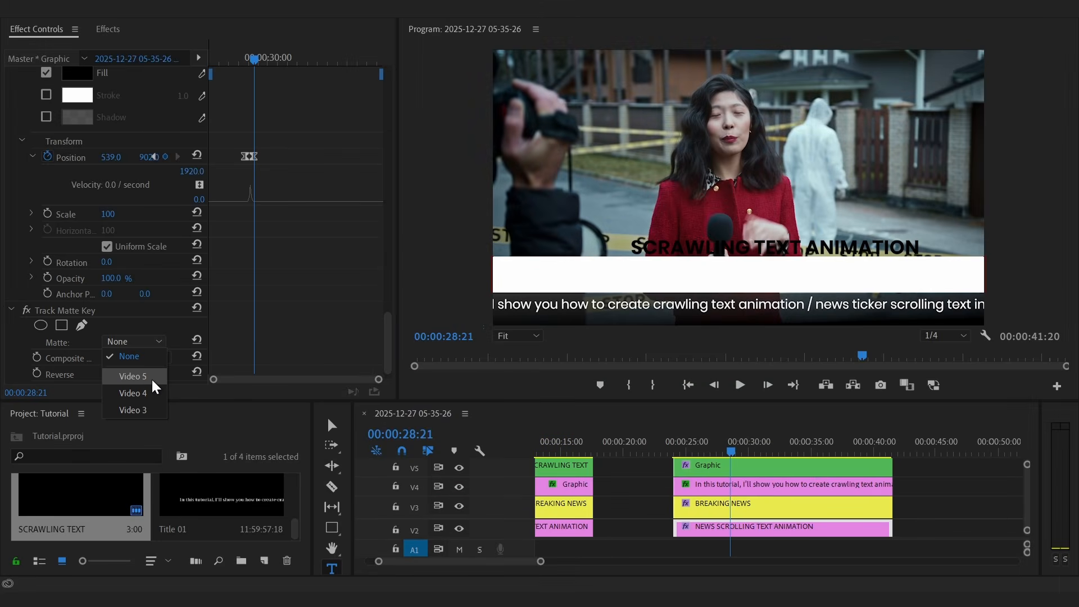
click(152, 380)
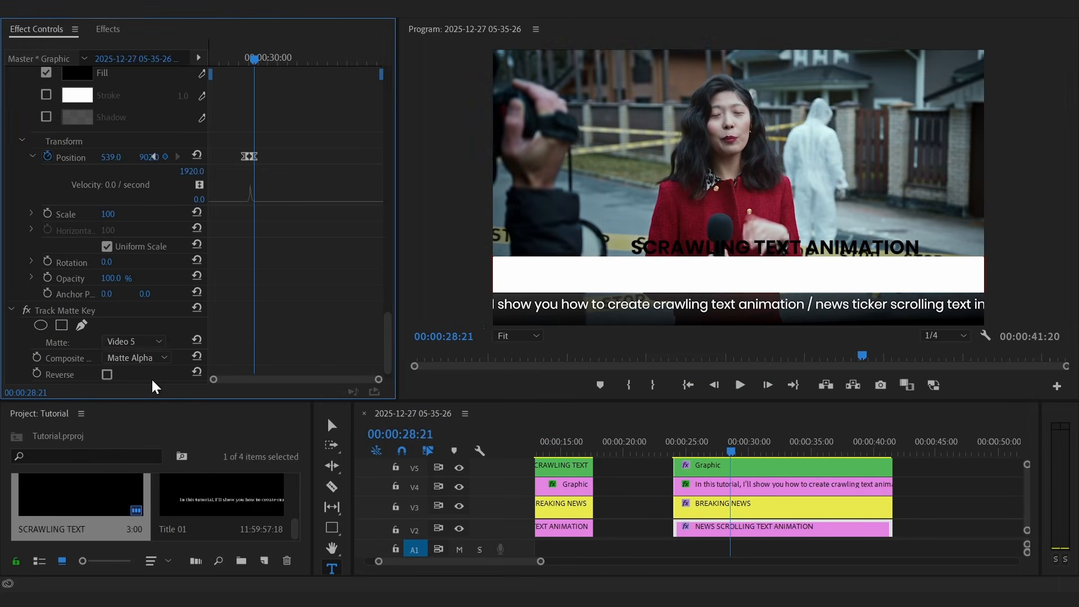